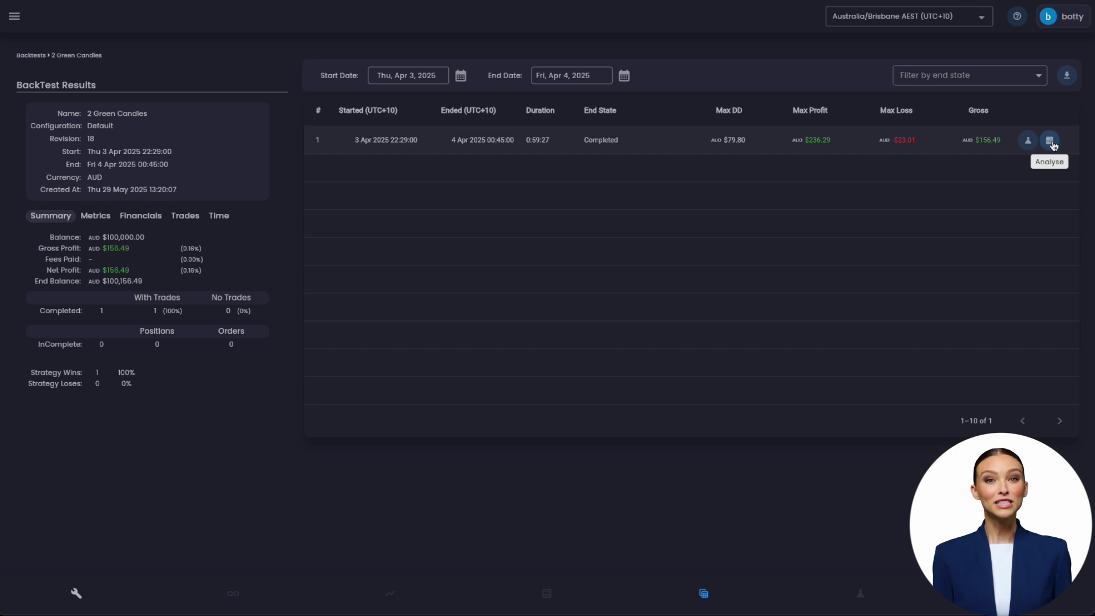
Open the analysis of the completed 2 Green Candles backtest run and display its XAUUSD price chart over the rule diagram
click(1051, 142)
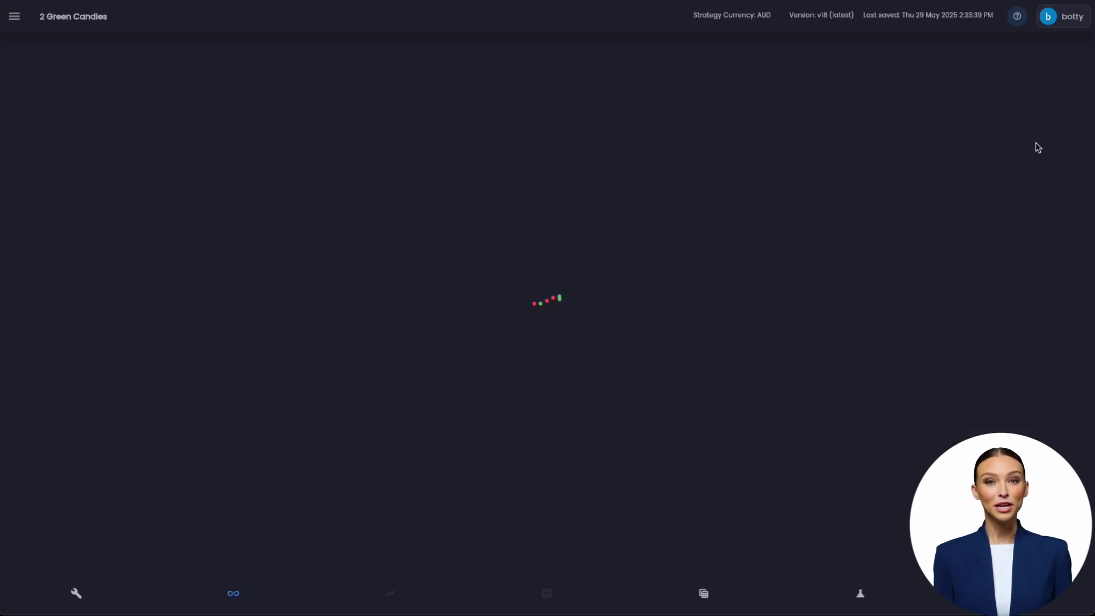
scroll(839, 166, down, 2)
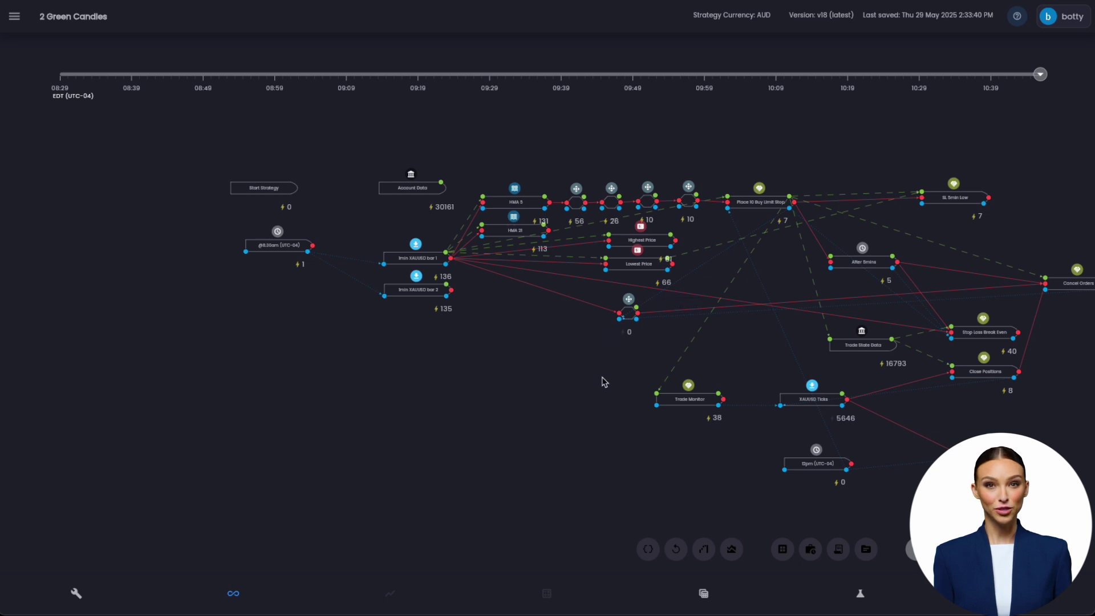
drag(604, 381, 456, 365)
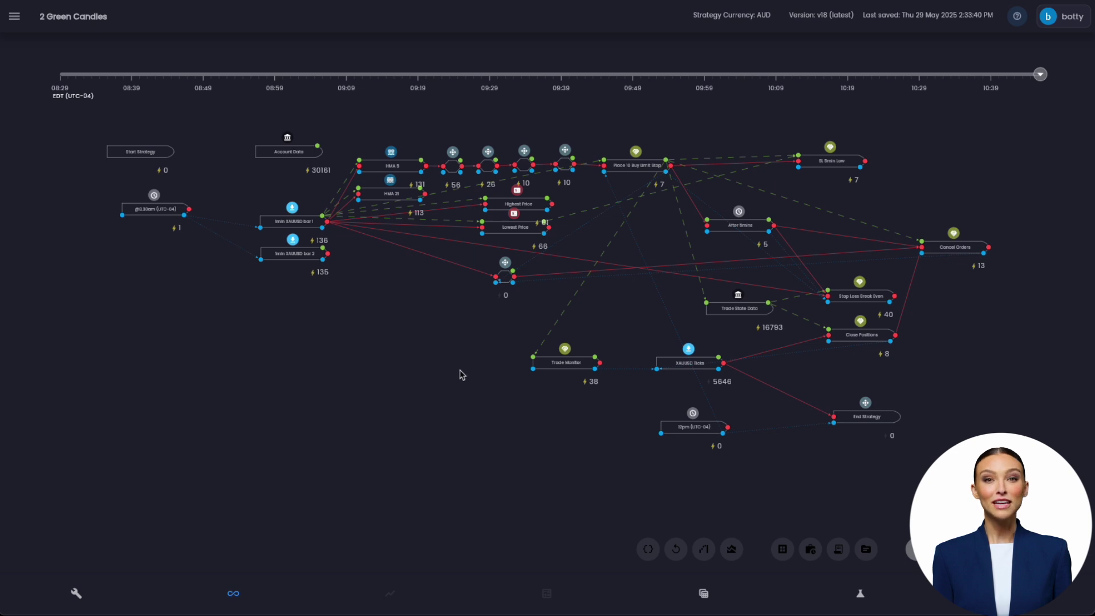
click(707, 551)
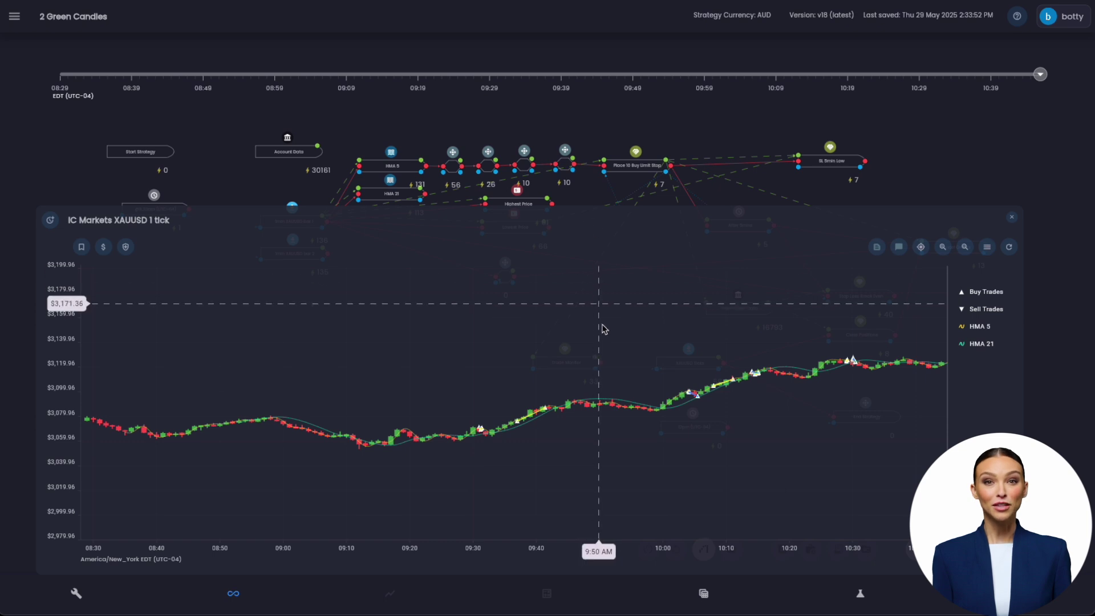
scroll(604, 329, up, 5)
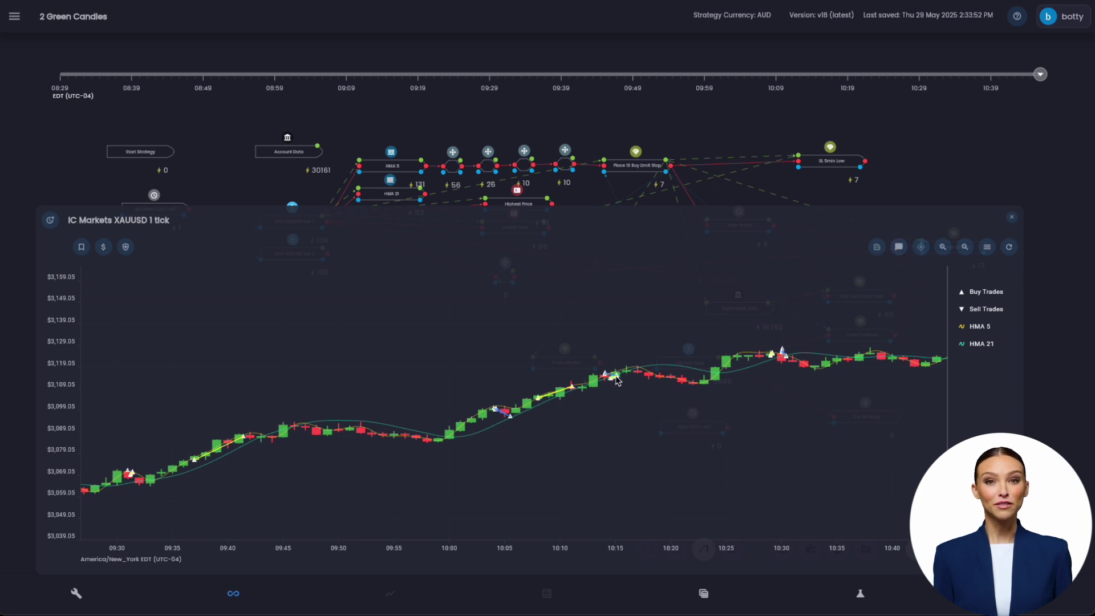
Jump the analysis to the 10:13 candle and back to the 10:10 candle from the price chart
mouse_move(594, 384)
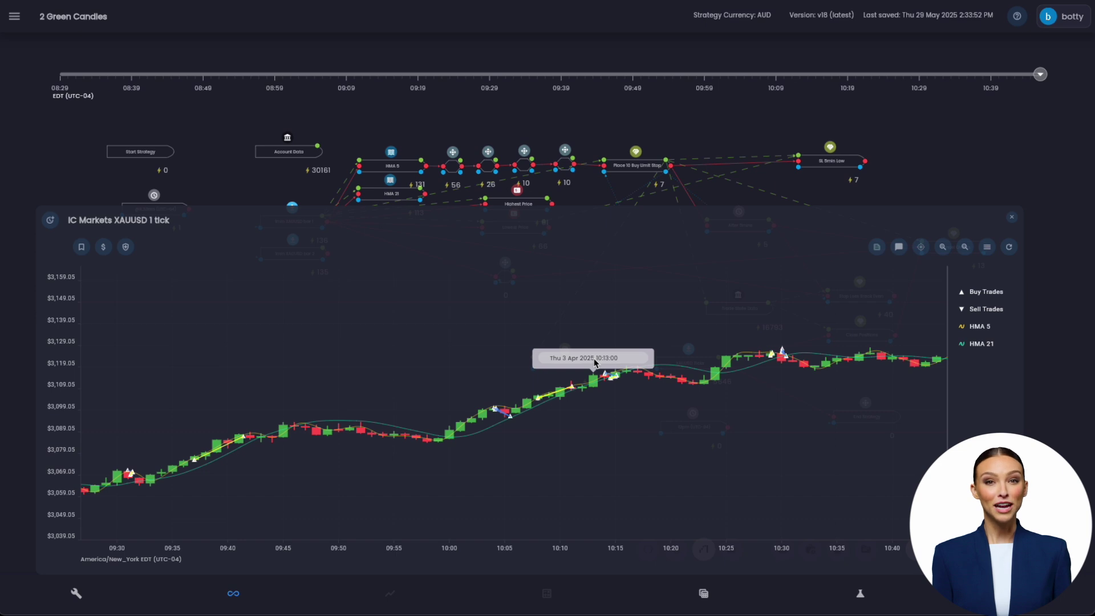
click(594, 363)
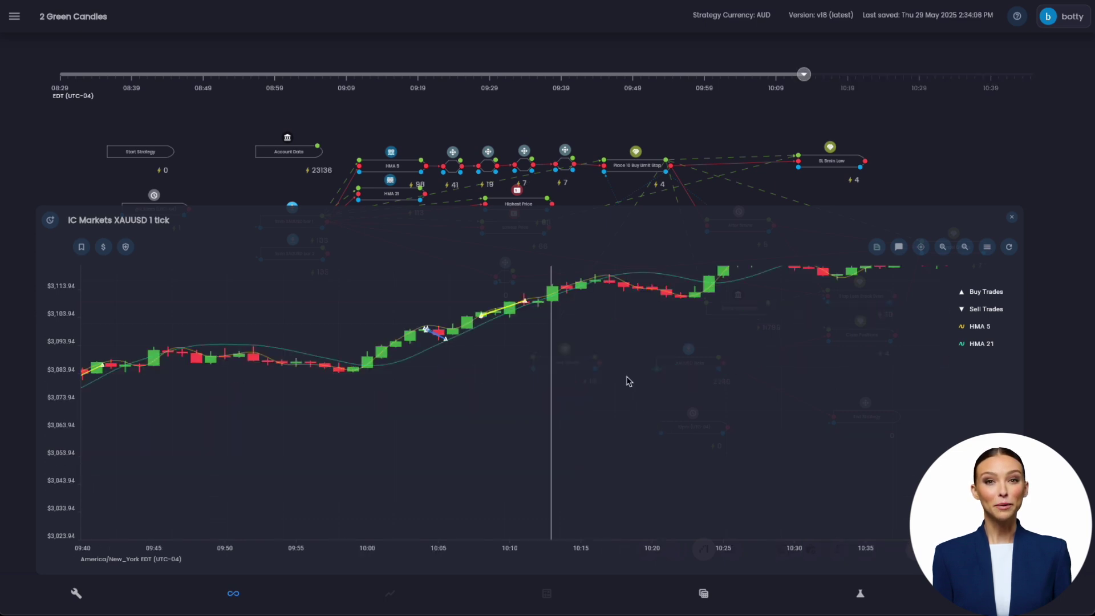
scroll(638, 437, up, 3)
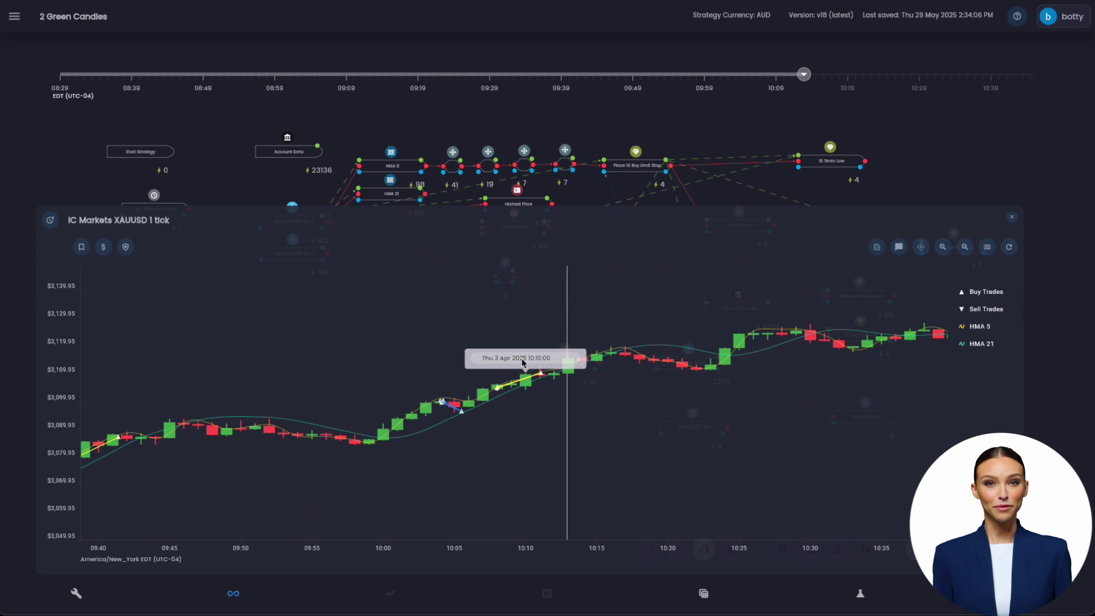
click(523, 363)
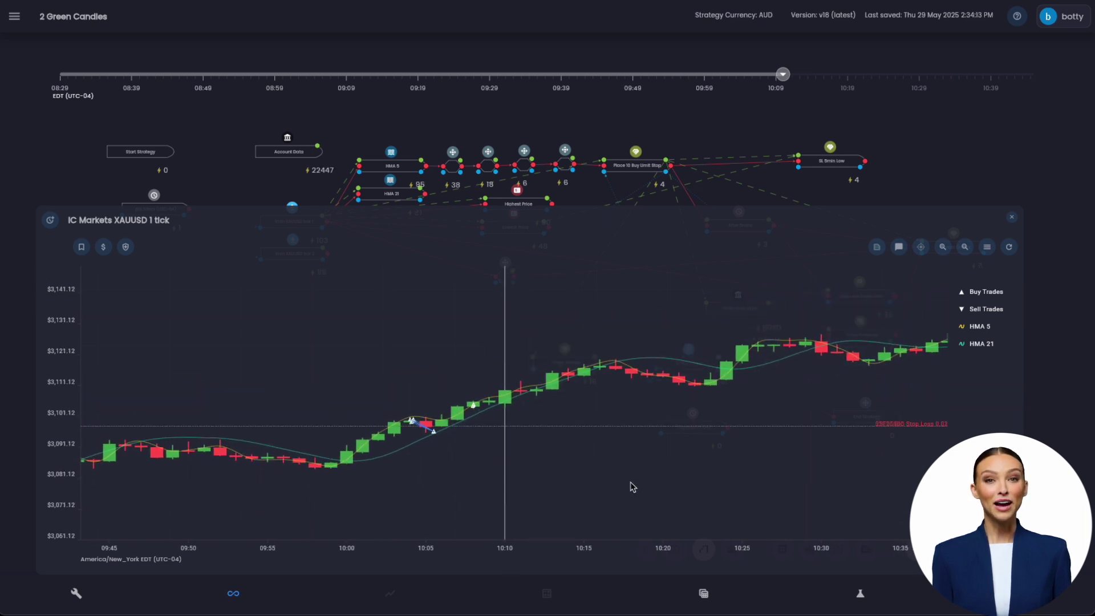
Switch the price chart to IC Markets XAUUSD 1 min and place it lower so more of the rule diagram shows
click(51, 225)
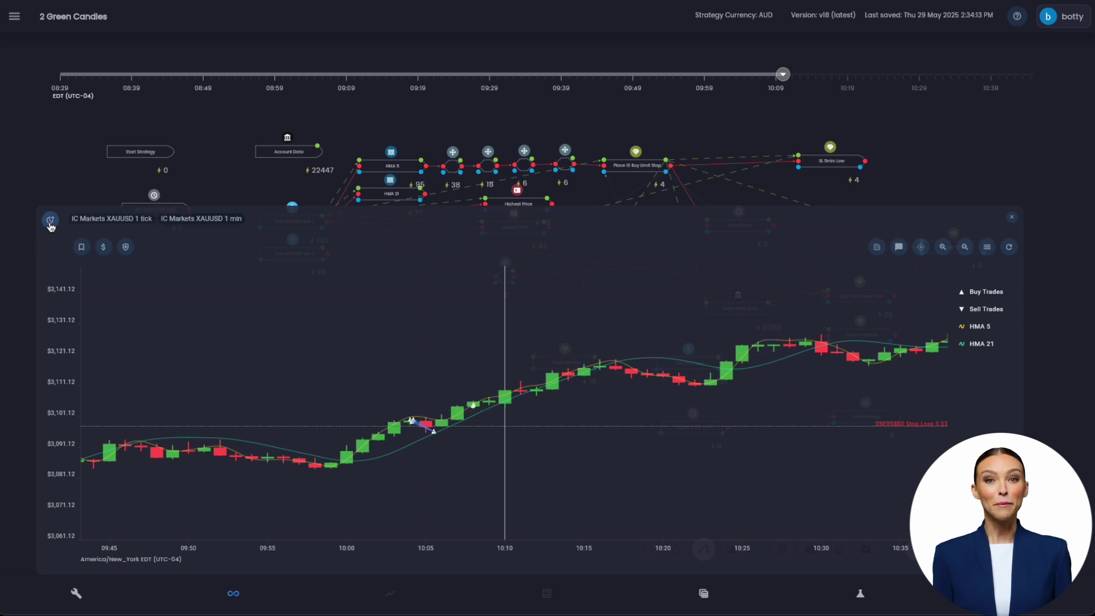
click(201, 222)
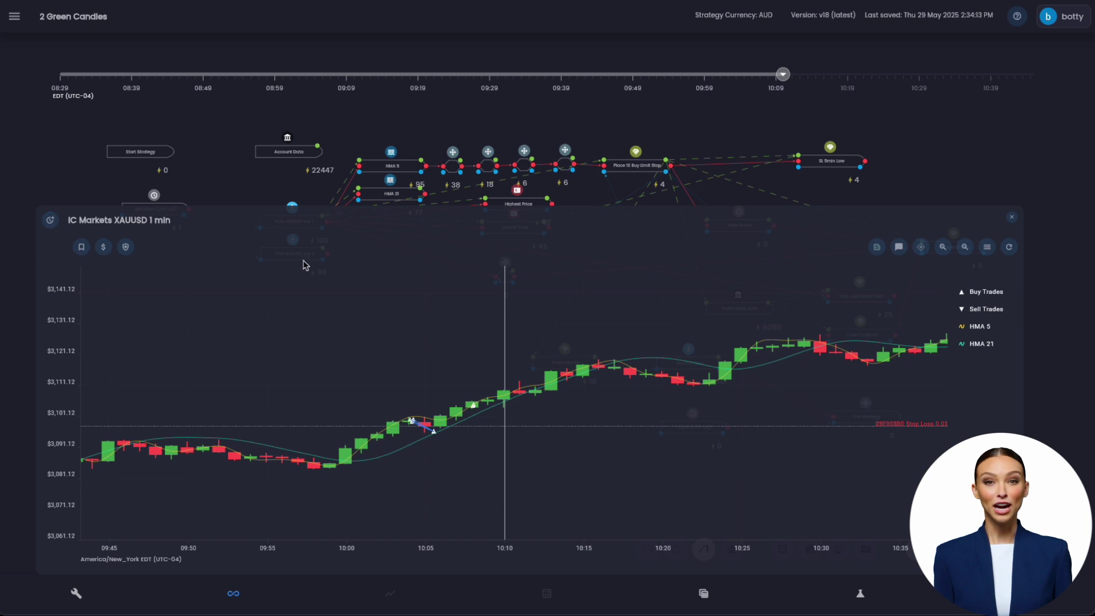
drag(400, 207, 293, 297)
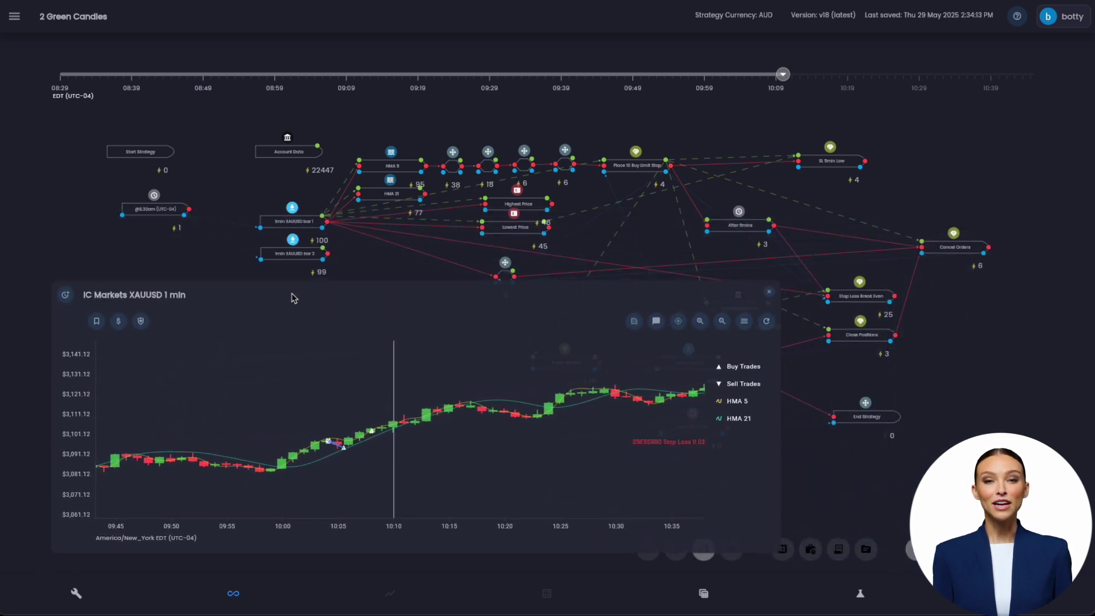
Move the analysis timeline back to about 10:04 and frame the trades around that time in the price chart
drag(783, 74, 742, 83)
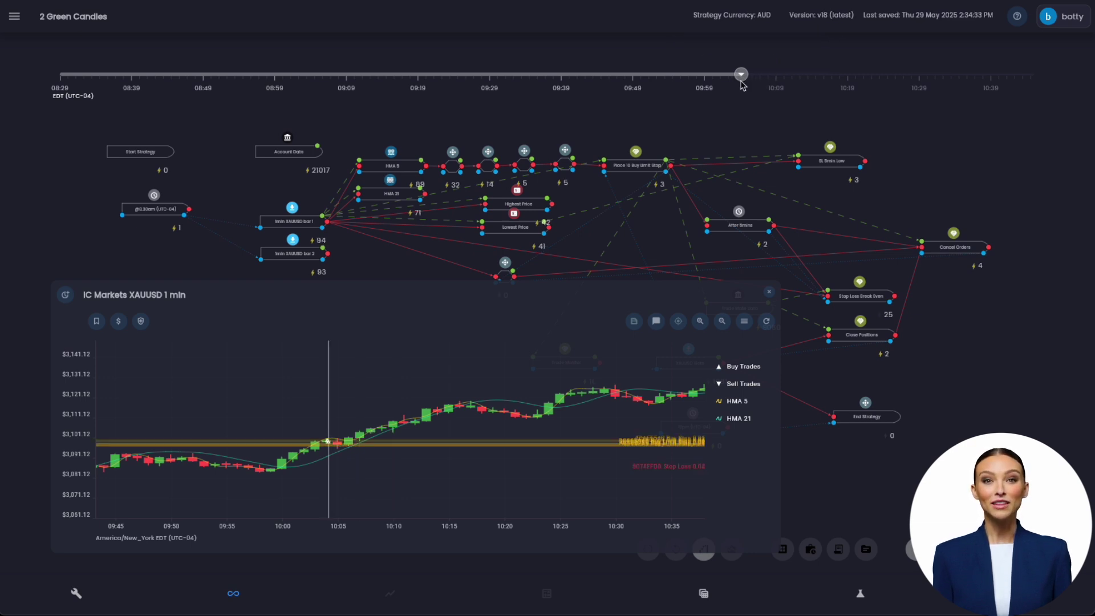
scroll(352, 452, up, 2)
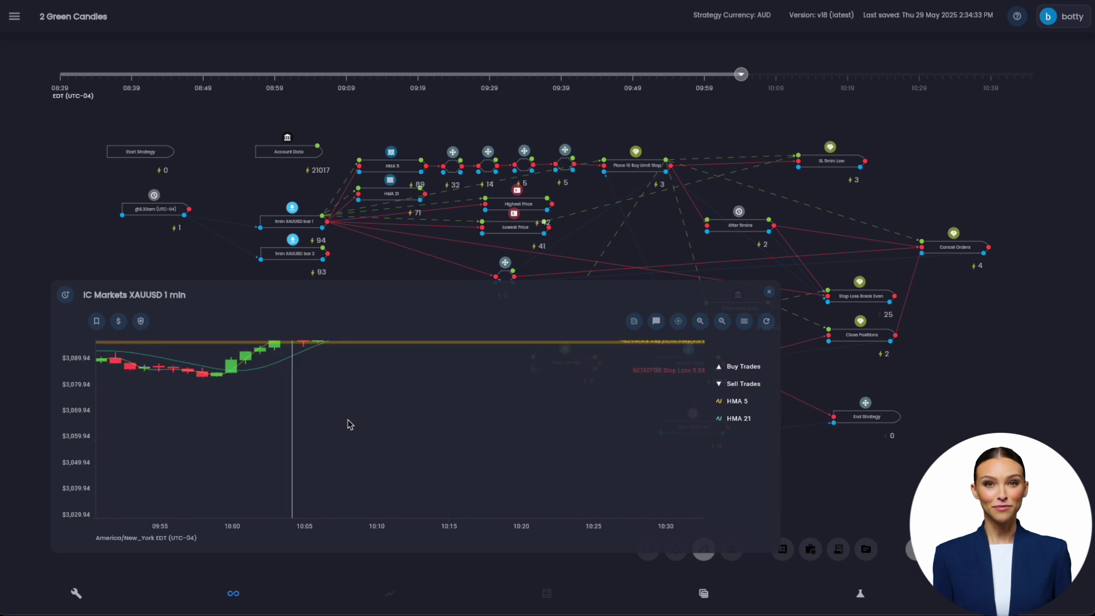
drag(372, 462, 399, 477)
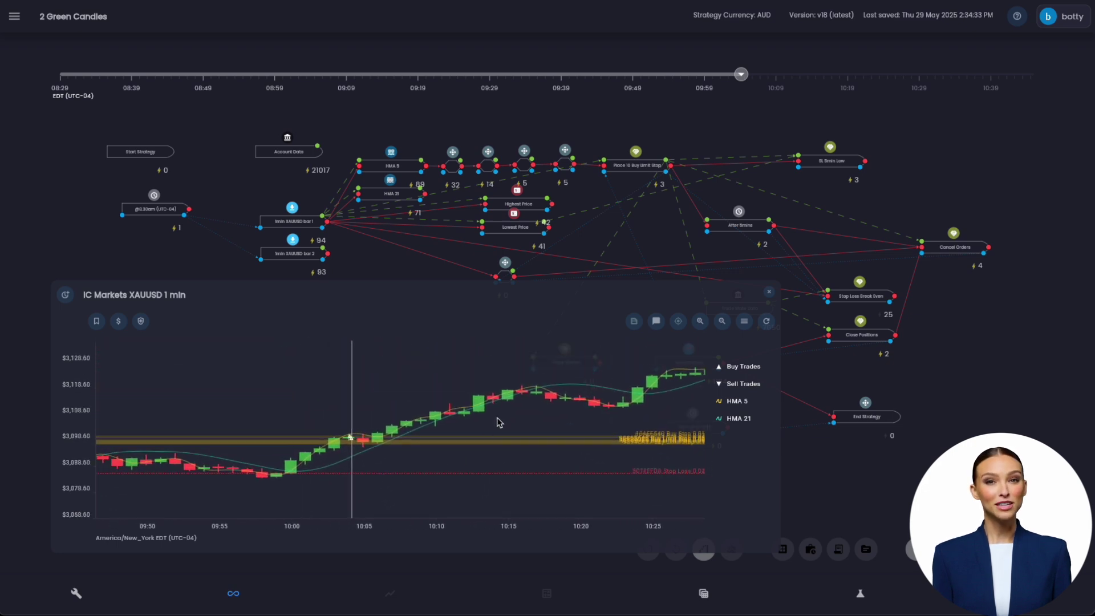
Open the state details of the Place 10 Buy Limit Stop rule and bring them in front of the price chart
mouse_move(636, 169)
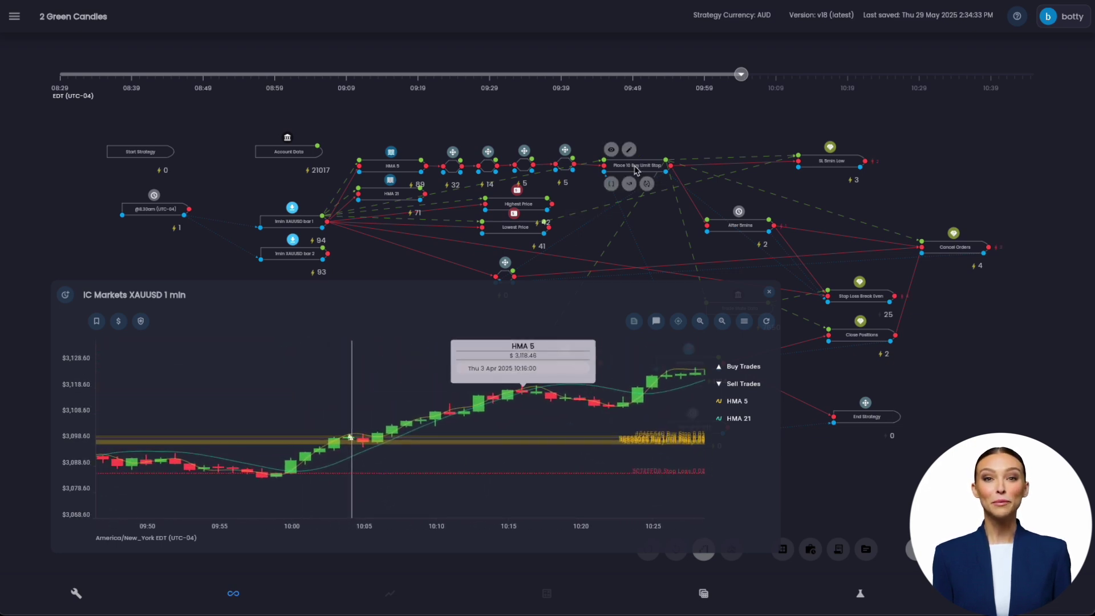
click(612, 151)
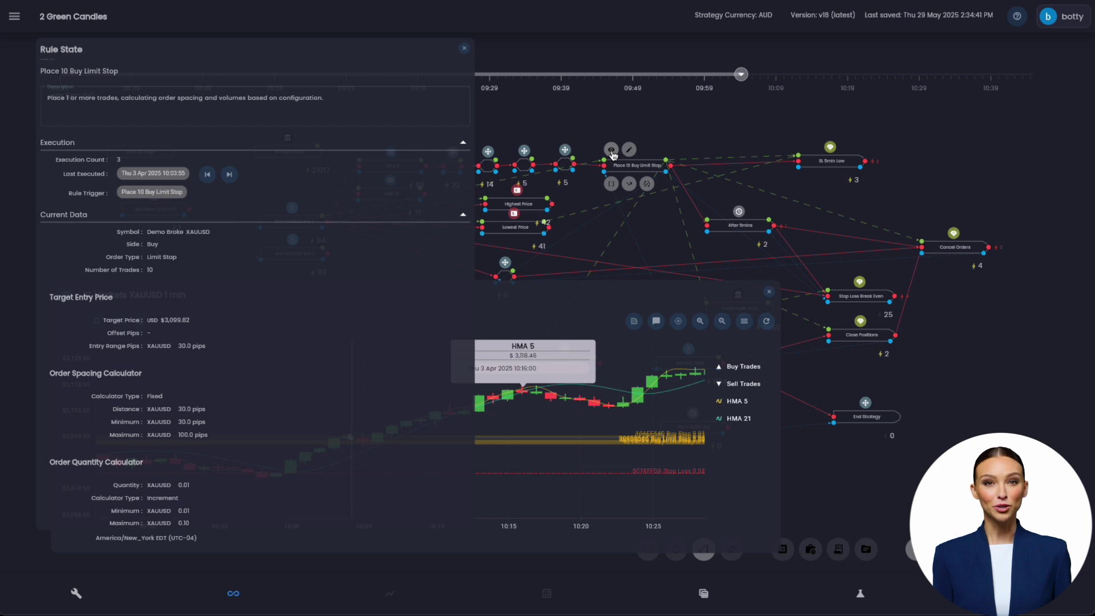
click(556, 315)
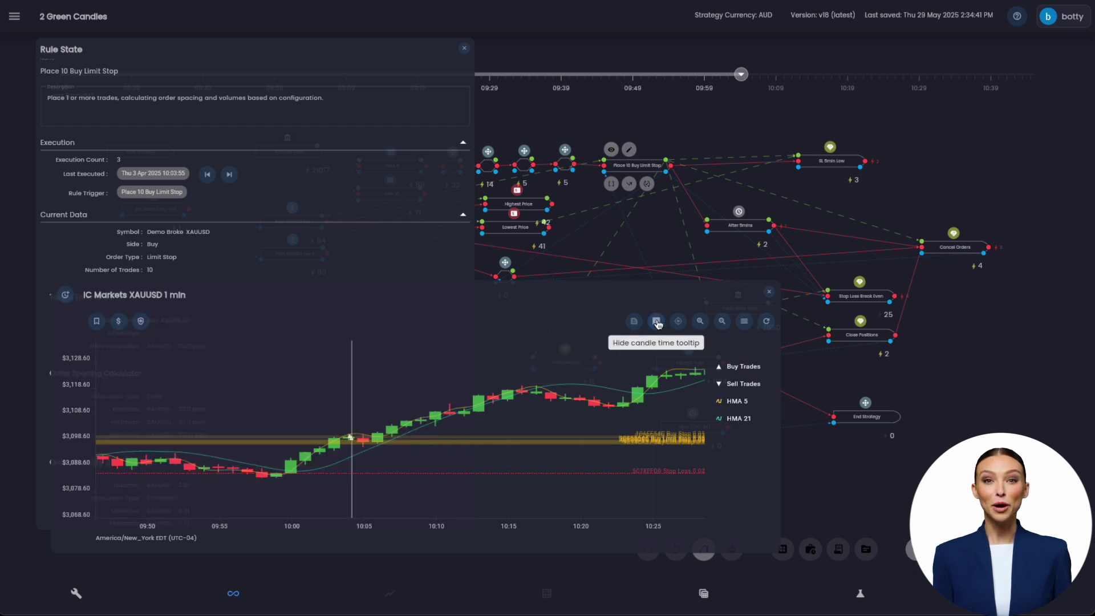
click(310, 57)
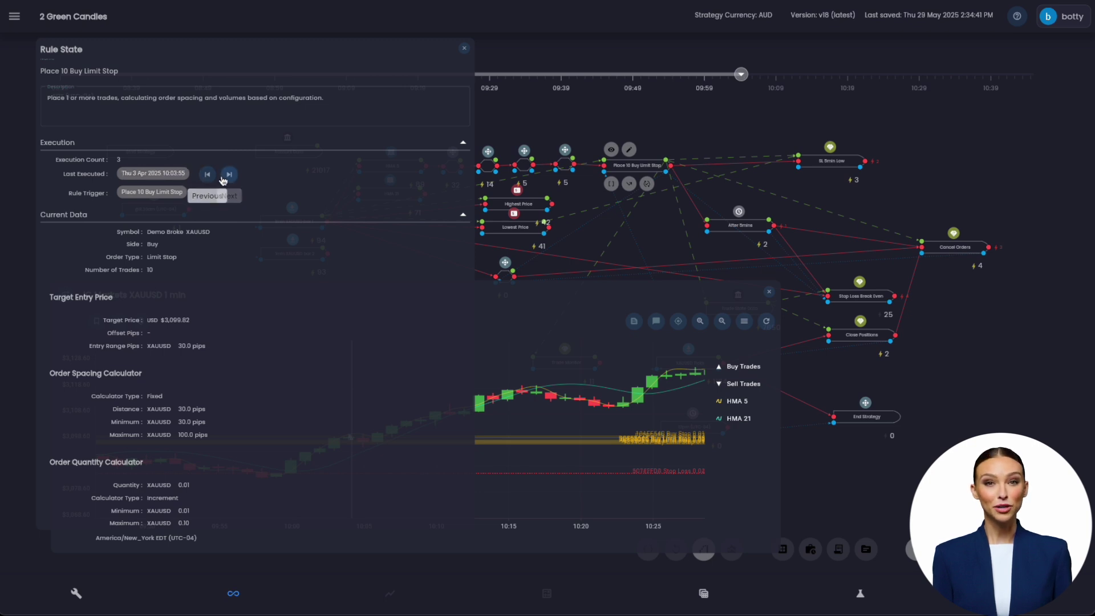
Move the rule state clear of the chart's trades, advance to the rule's following execution and return to the previous one
drag(274, 49, 815, 61)
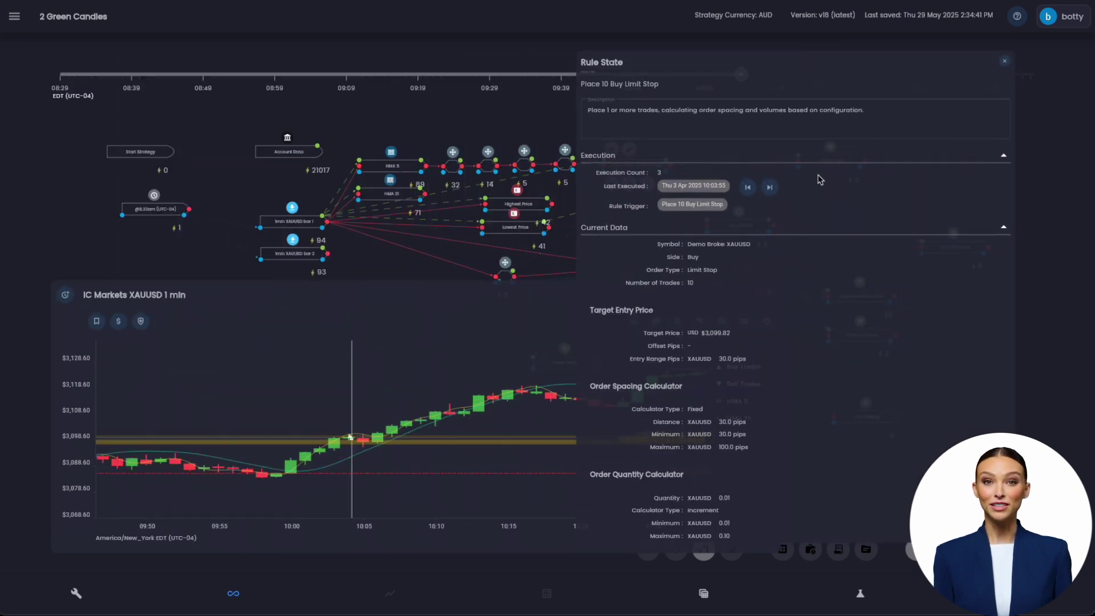
click(773, 193)
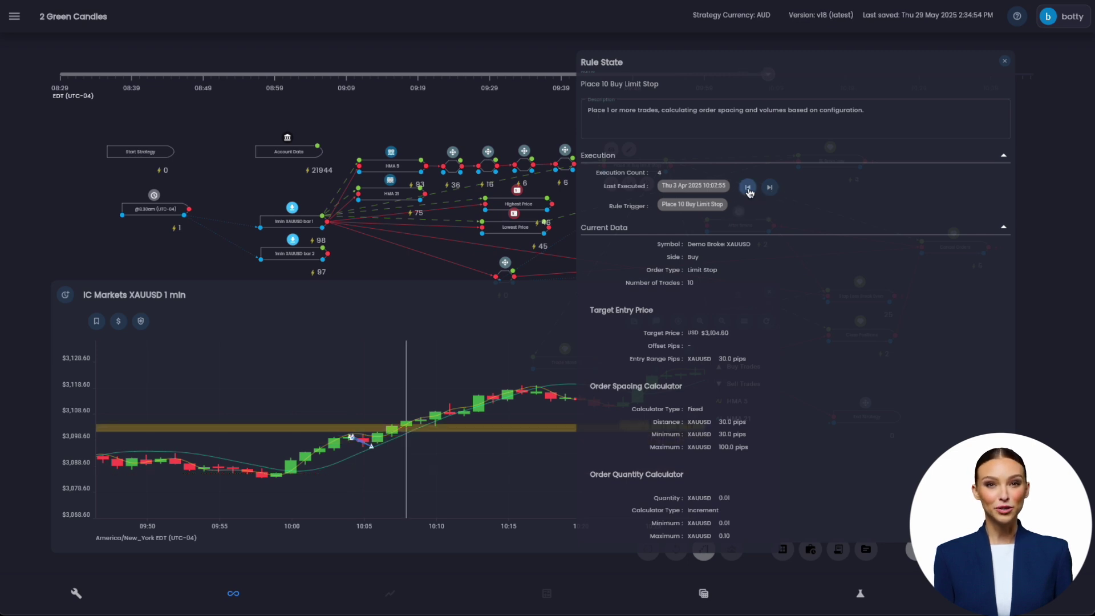
click(749, 191)
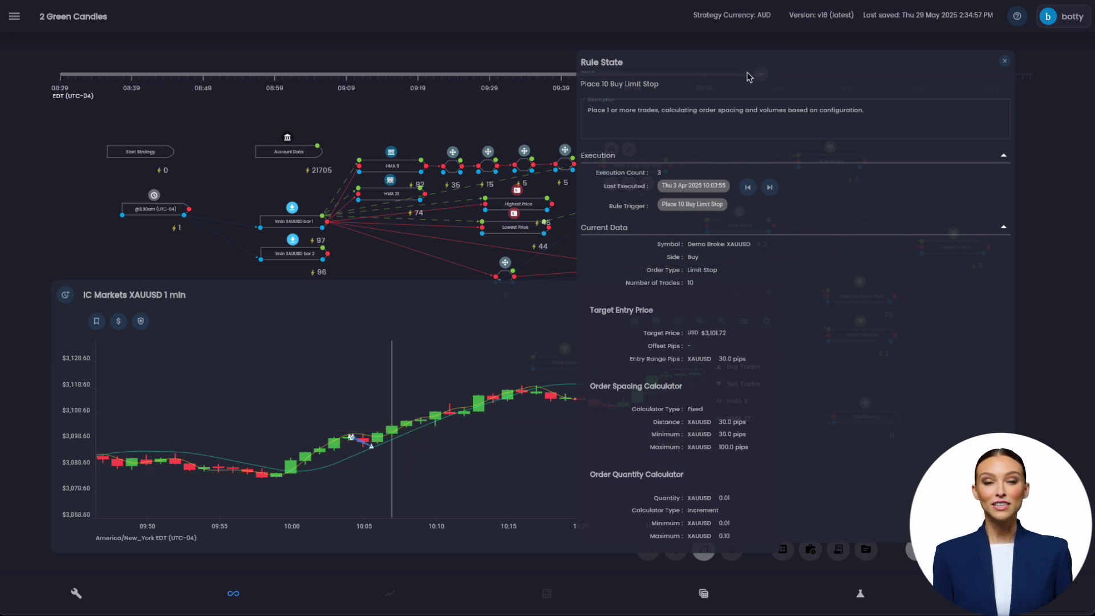
Uncover the timeline and review the rule state from its current data down to the execution dependencies
drag(749, 74, 213, 69)
scroll(303, 310, down, 6)
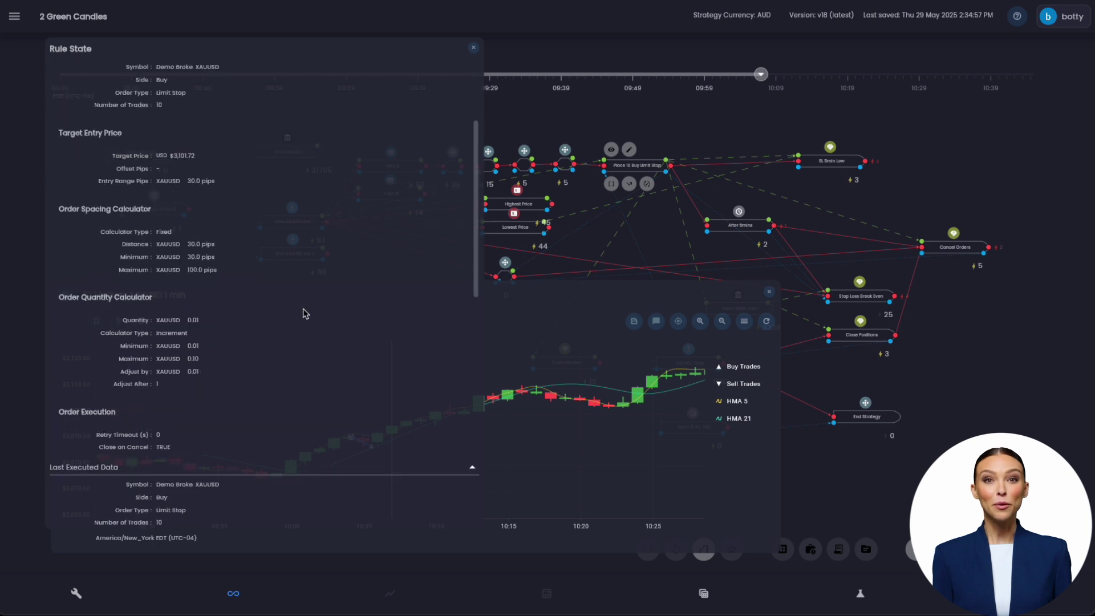
scroll(302, 313, down, 5)
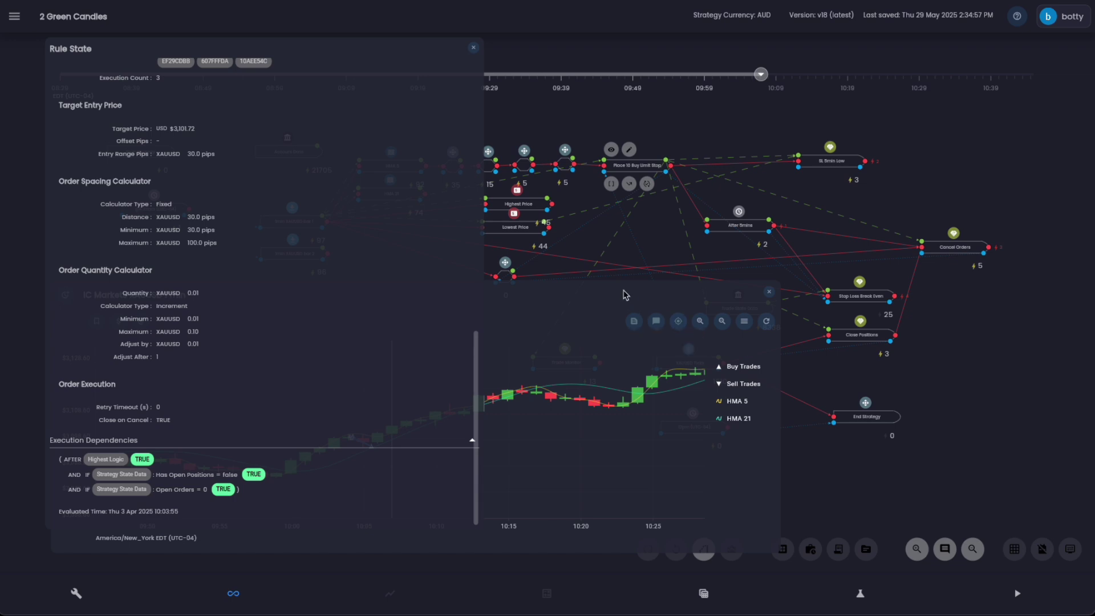
Move the price chart clear of the rule state's details and open the rule logs beside them
drag(687, 288, 895, 212)
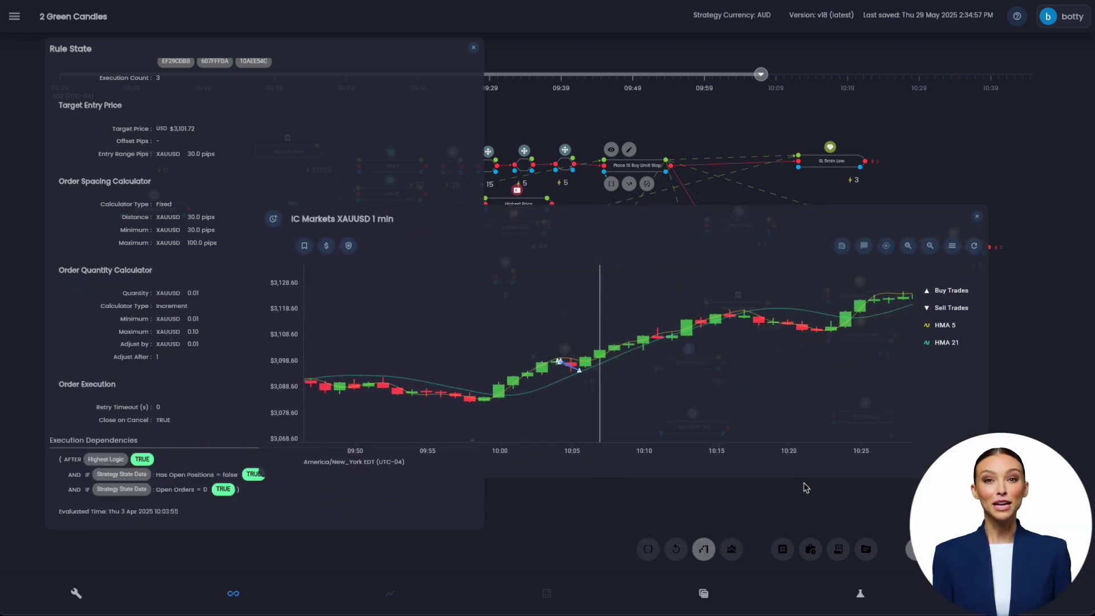
click(815, 553)
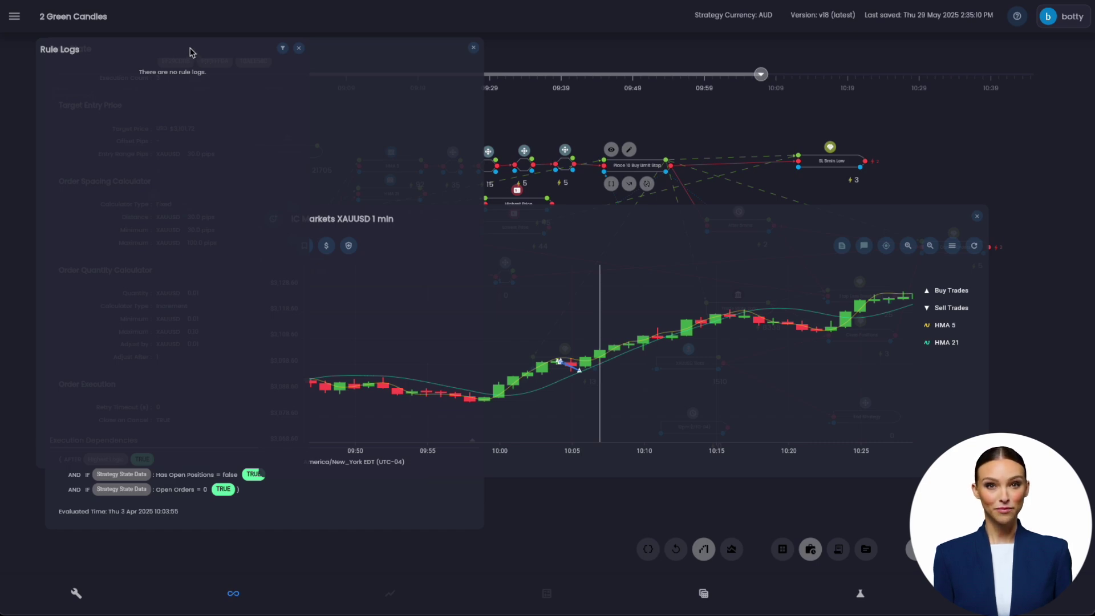
drag(190, 53, 676, 52)
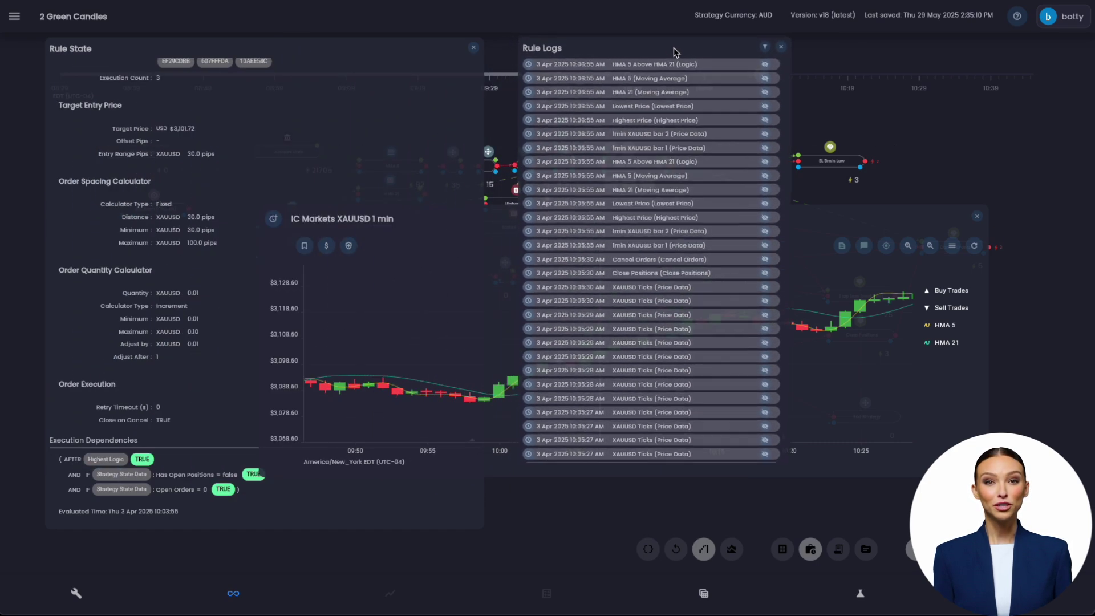
Show the rule log filters, hide rules such as Lowest Price and 1min XAUUSD bar 2 from the list, and close the logs
click(765, 48)
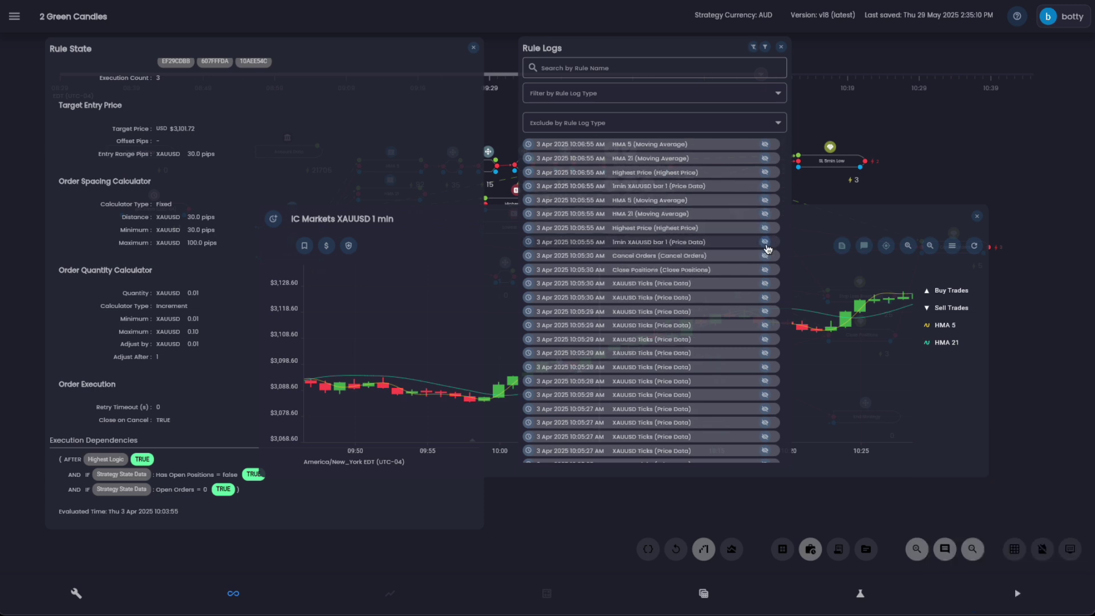
click(766, 242)
click(782, 48)
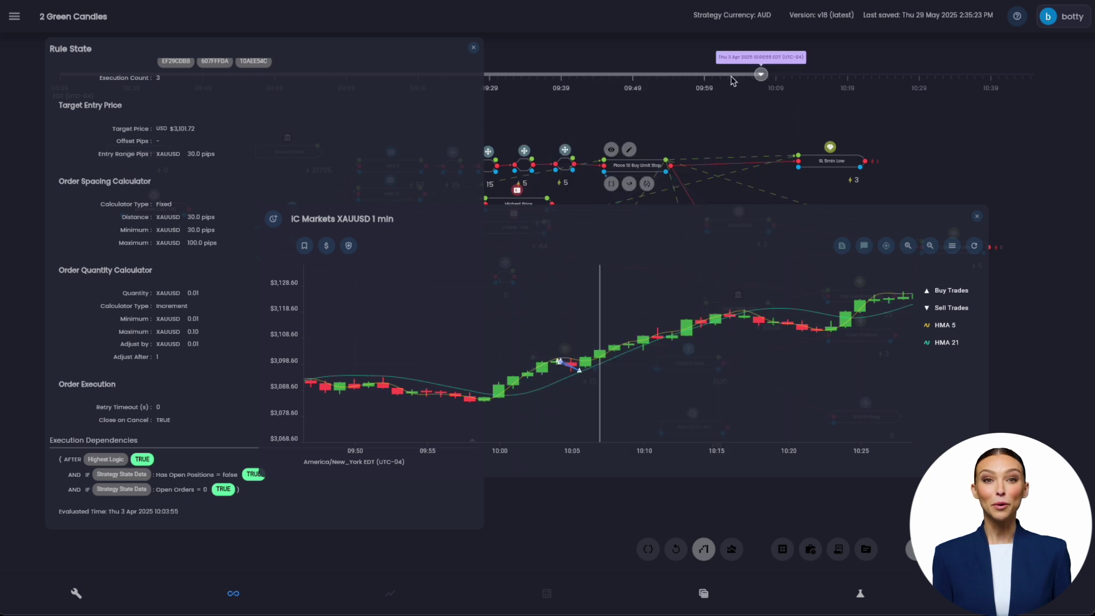
Open the replay controls and arrange them over the price chart, with the rule state moved aside
drag(387, 60, 984, 60)
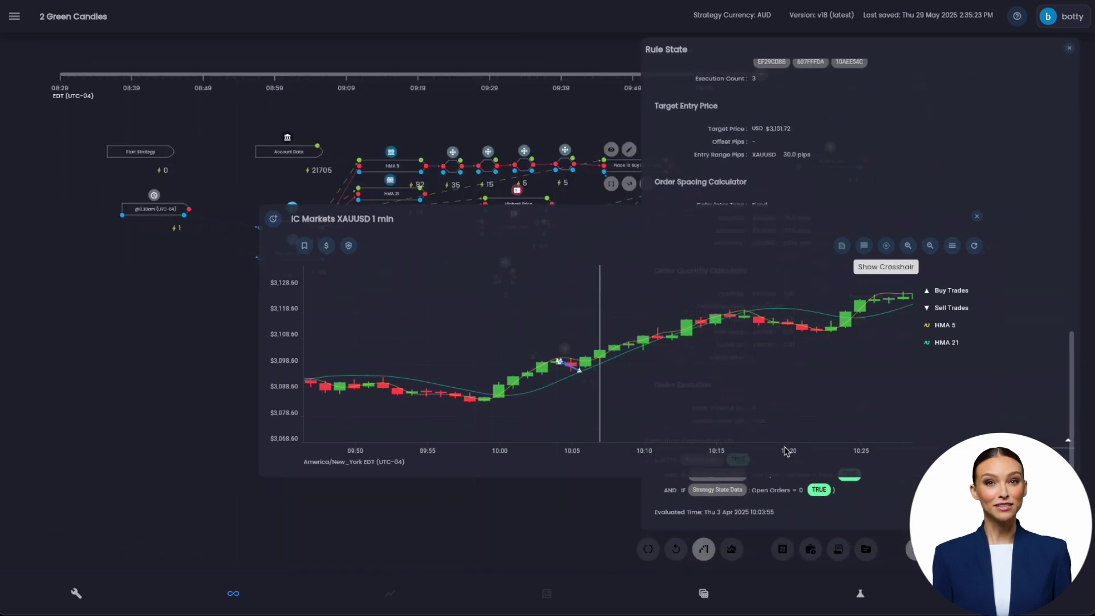
click(676, 549)
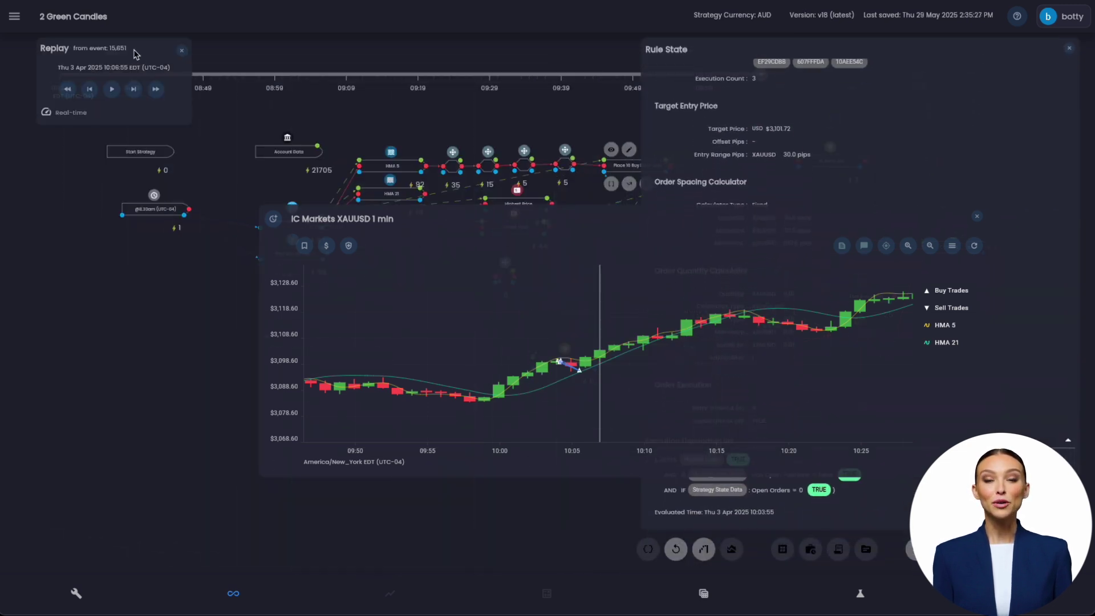
drag(136, 54, 185, 253)
drag(477, 220, 294, 286)
drag(197, 248, 347, 324)
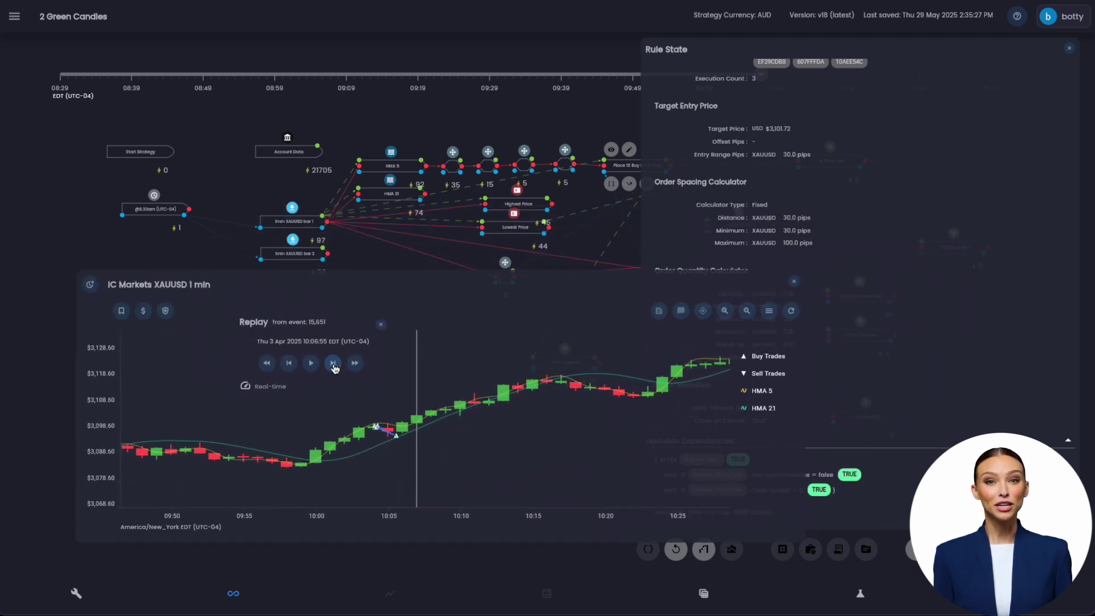
Step the replay forward to 10:07:56 and raise its speed to x3 state events
click(333, 363)
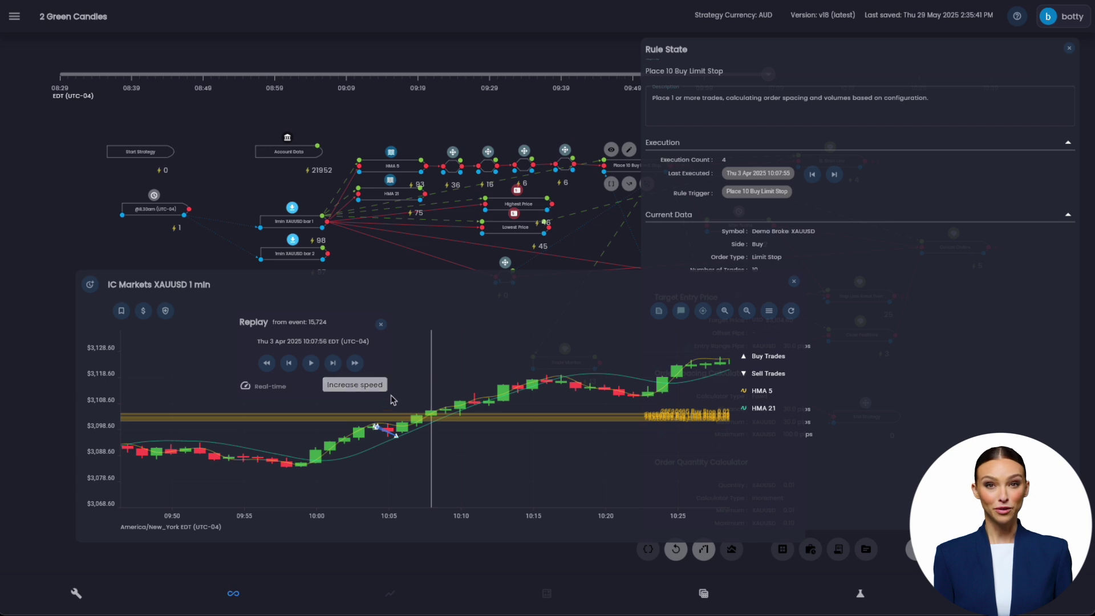
click(354, 363)
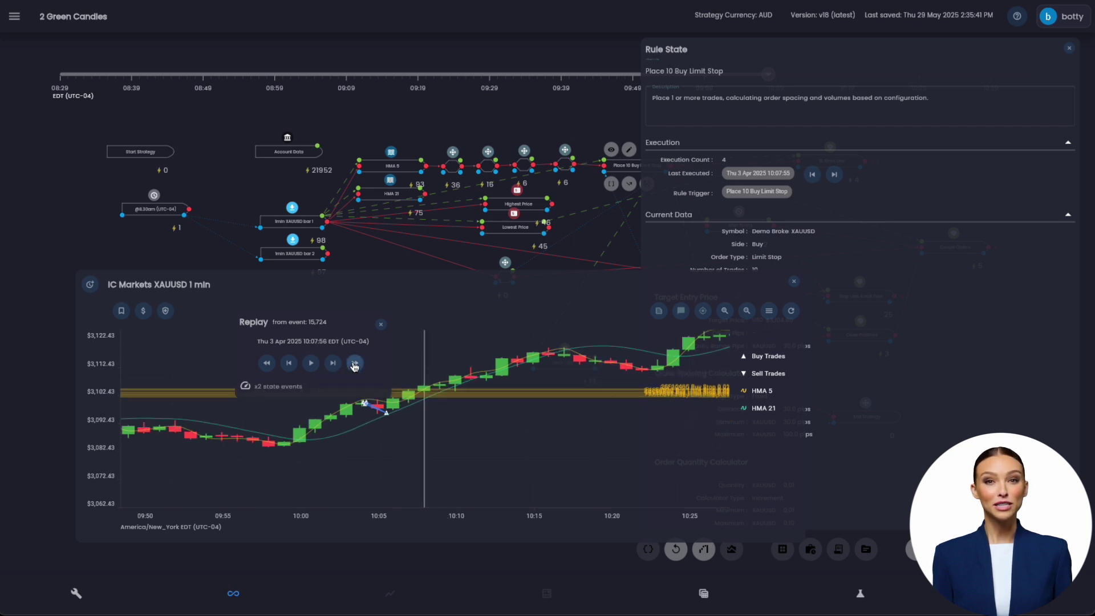
click(354, 363)
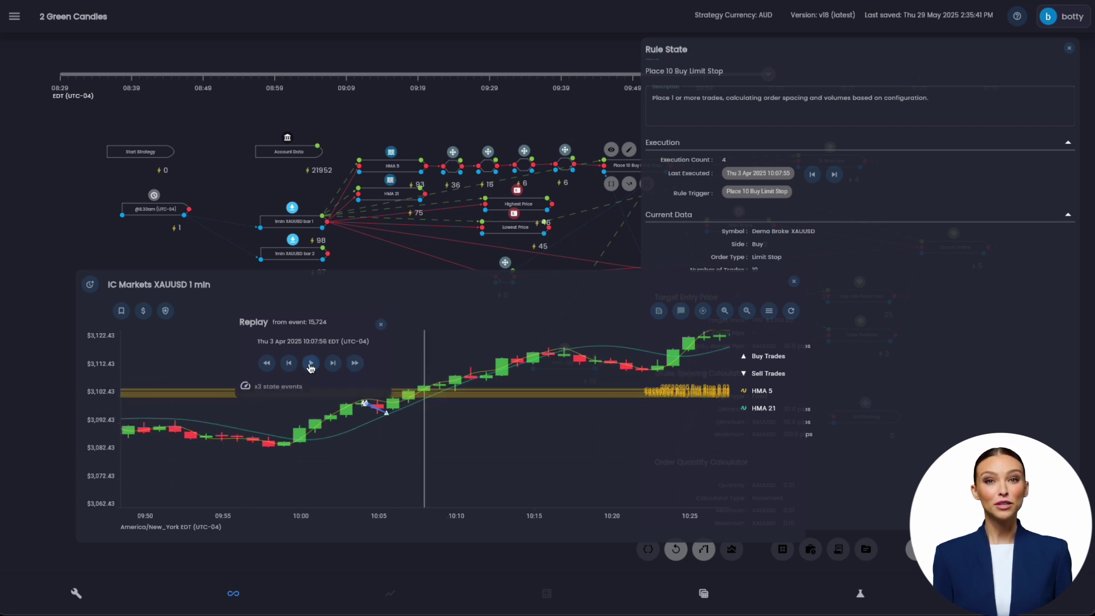
Play the replay forward, pause it at 10:08:20, and close the replay controls
click(311, 364)
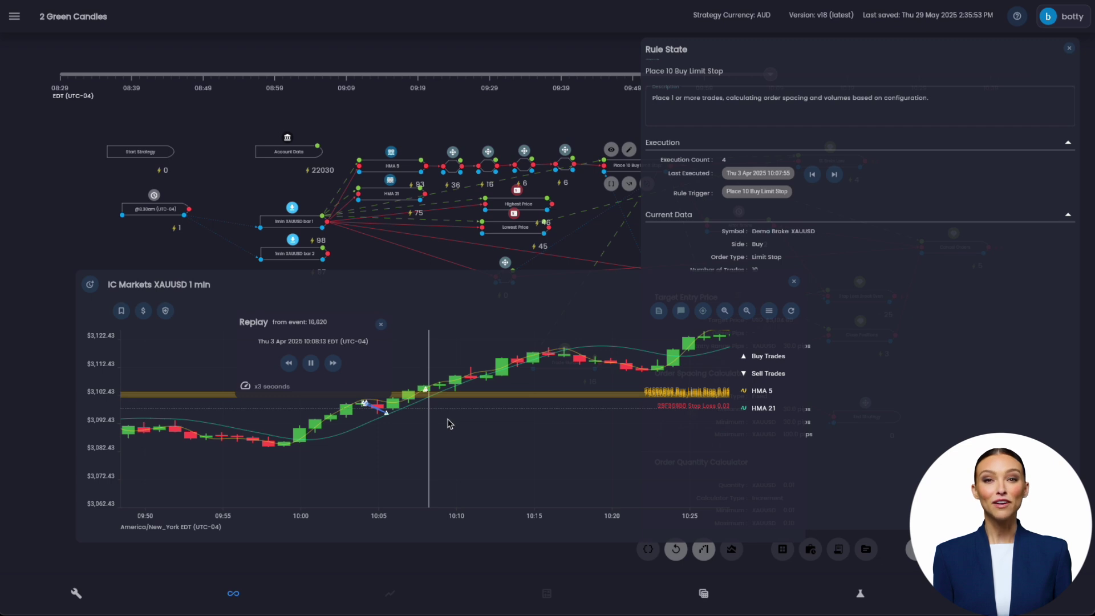
click(311, 365)
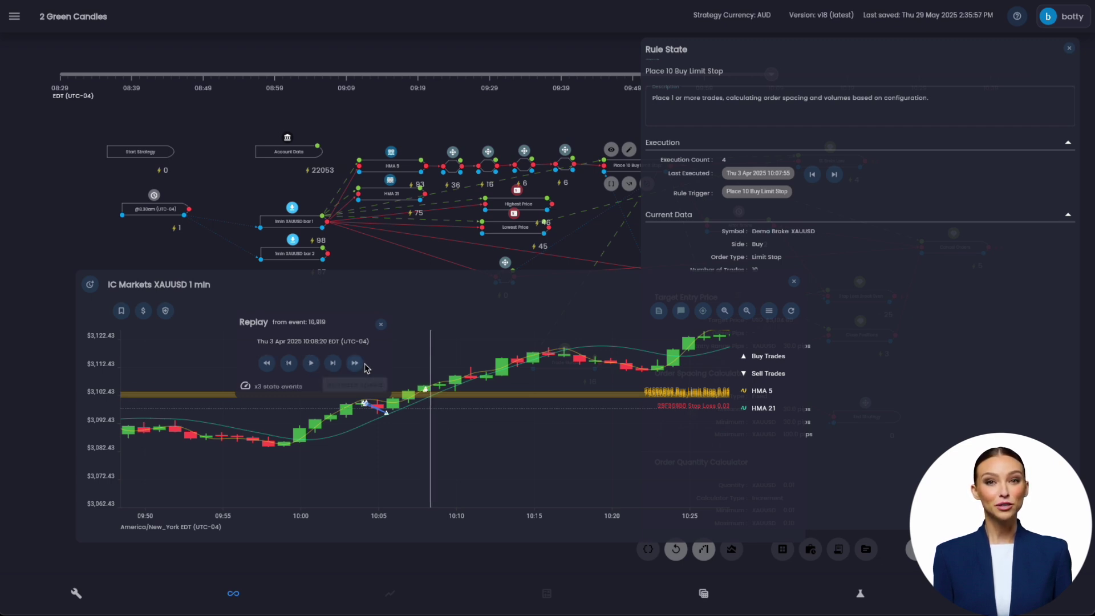
click(381, 325)
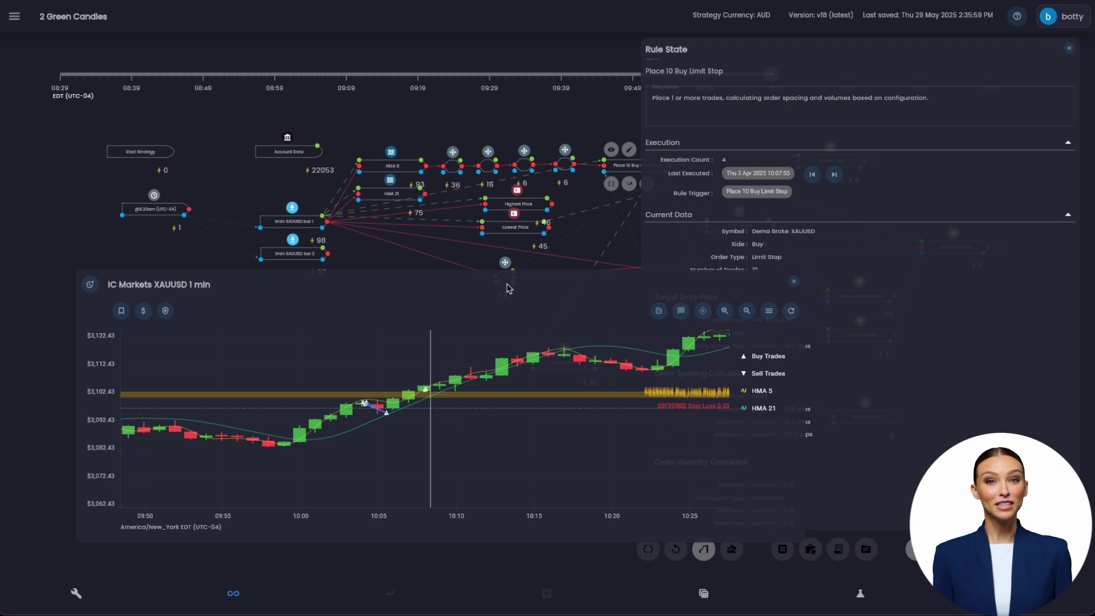
Swap the Place 10 Buy Limit Stop rule state and the price chart to opposite sides of the workspace
drag(507, 286, 448, 292)
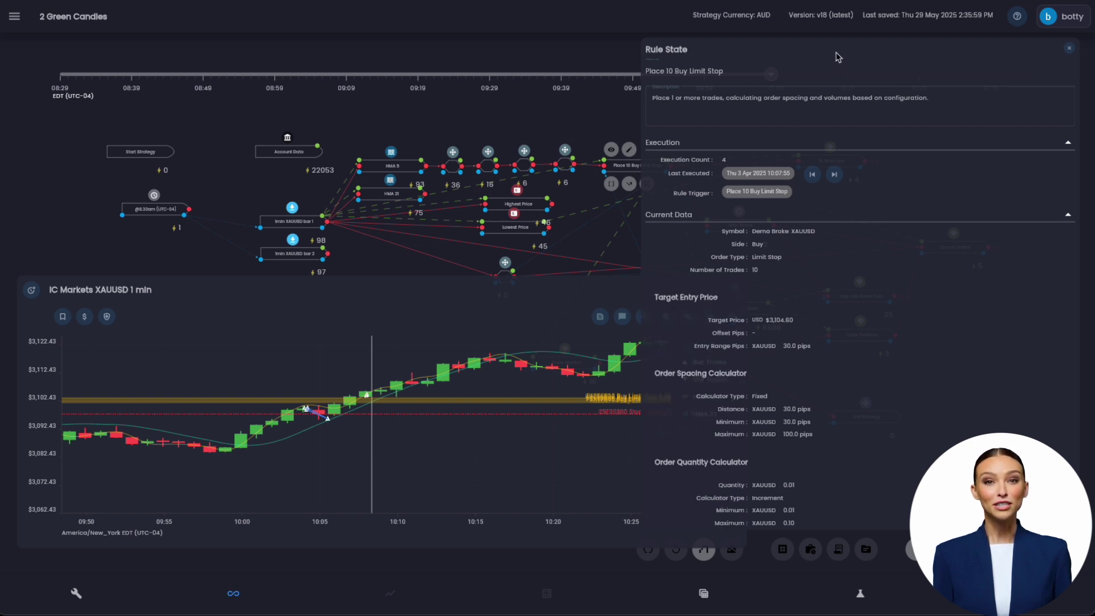
drag(837, 57, 236, 59)
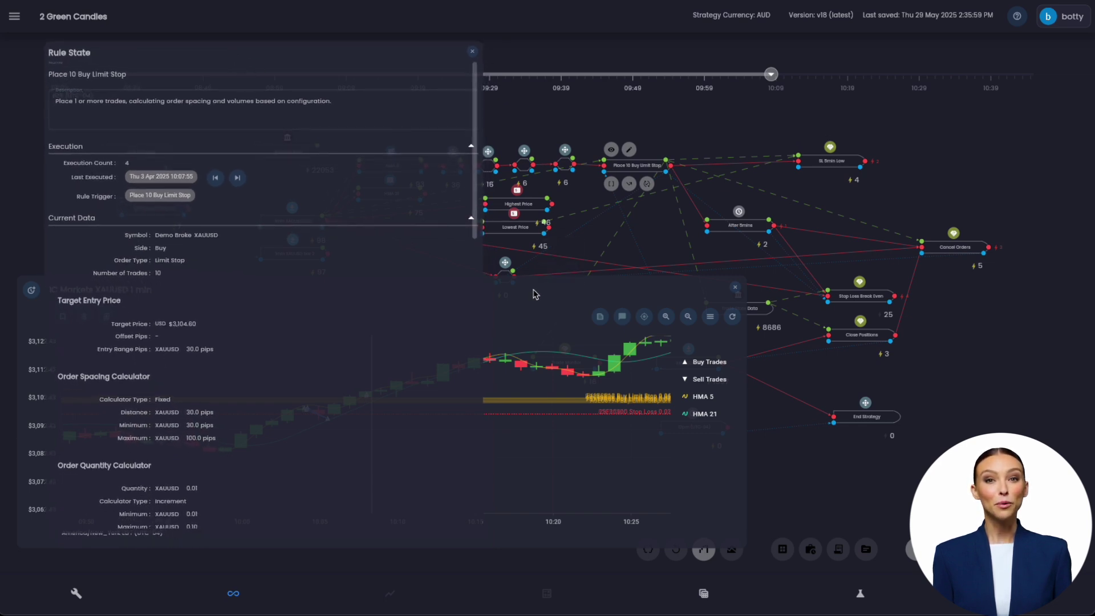
drag(535, 294, 850, 257)
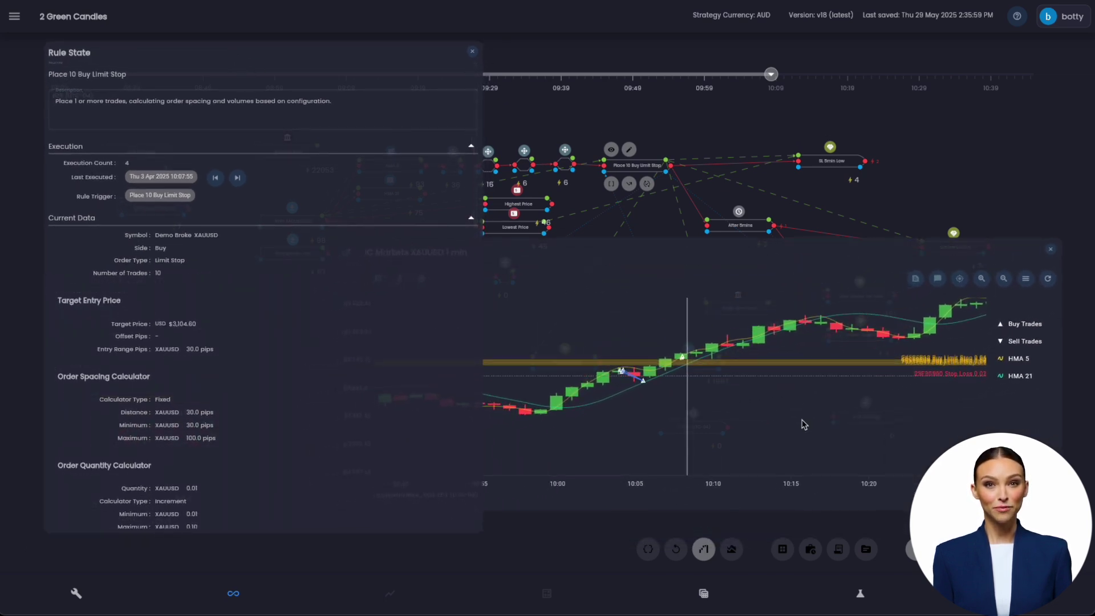
Open the trades list, check its filter options, and sort the trades by profit with the highest first
click(844, 559)
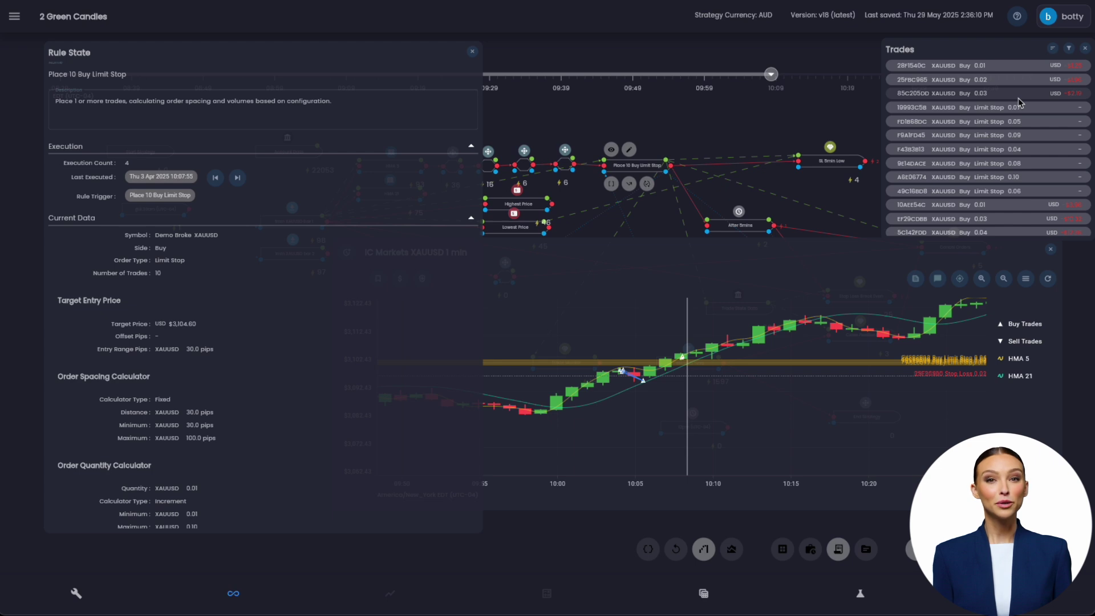
click(1068, 49)
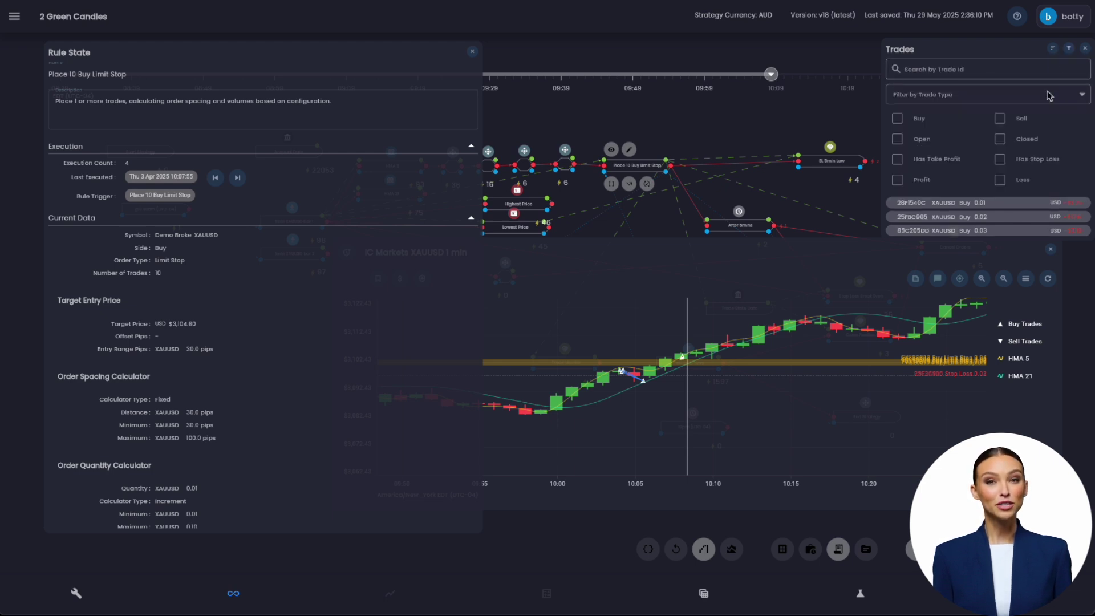
click(1069, 48)
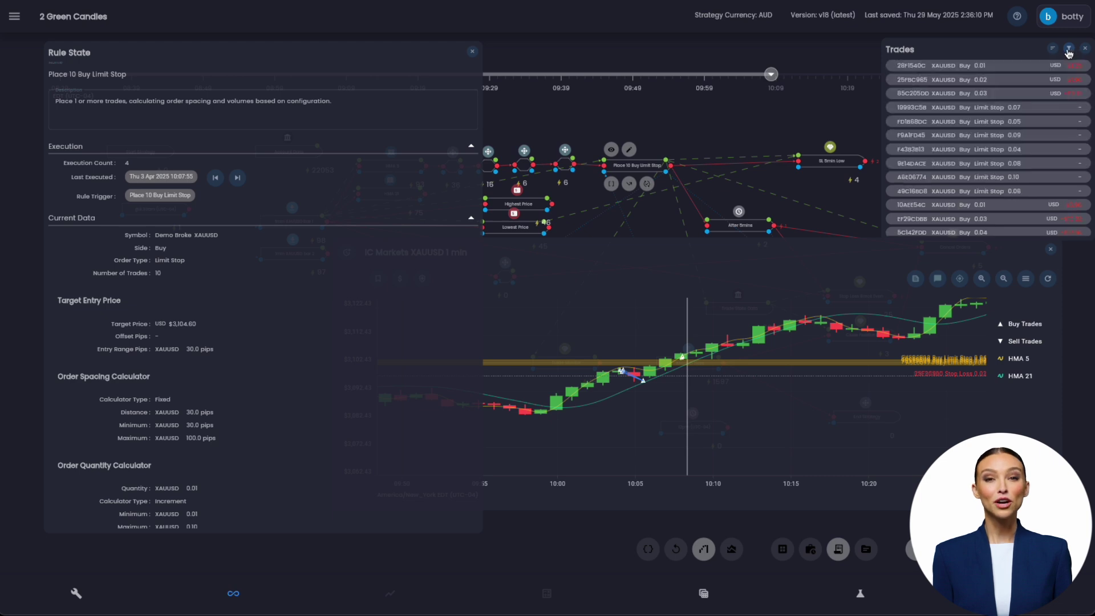
click(1052, 49)
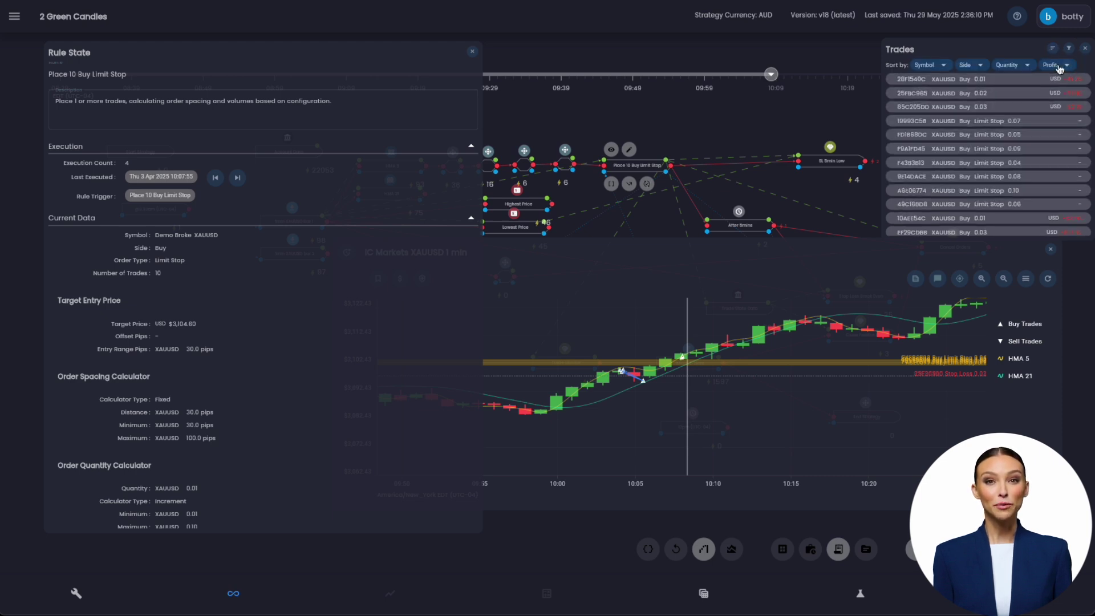
click(1053, 65)
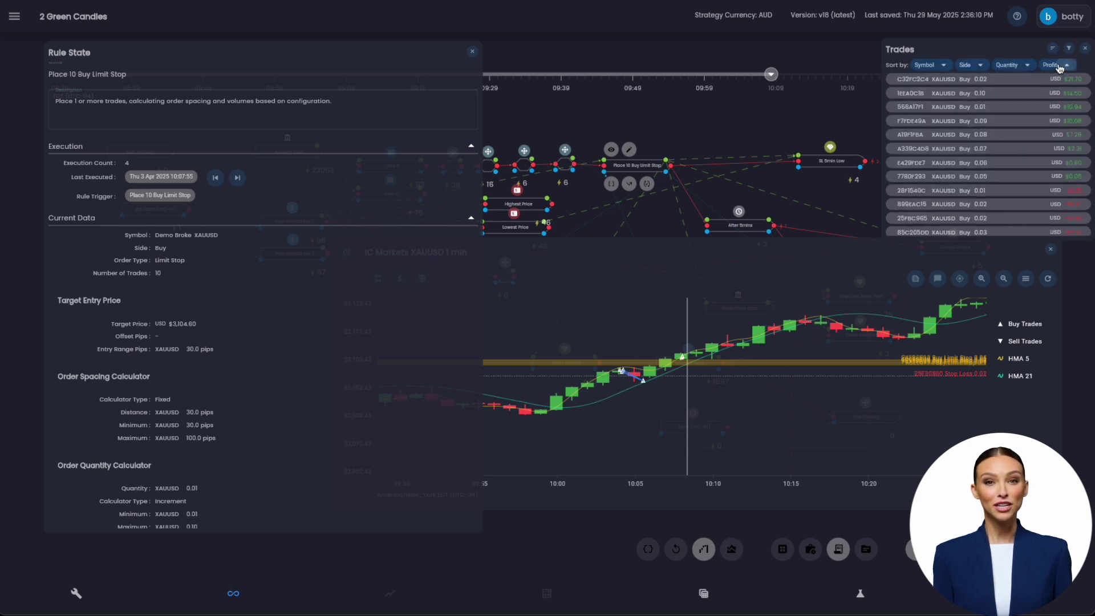
Open the XAUUSD Buy 0.09 position's details and filter the trade logs by its trade ID, copied from those details
click(1009, 122)
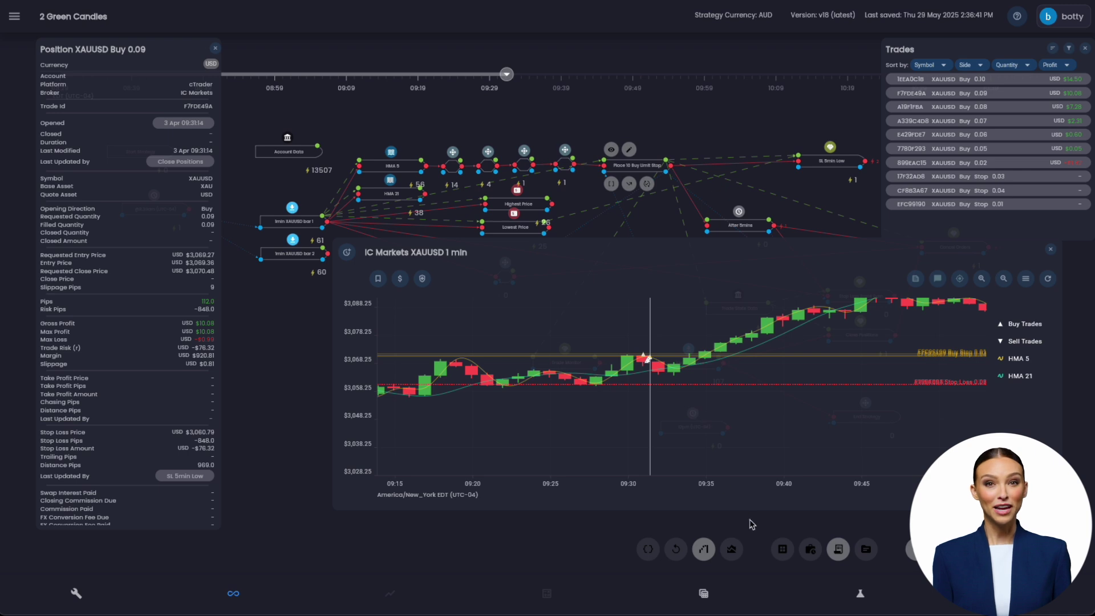
click(867, 550)
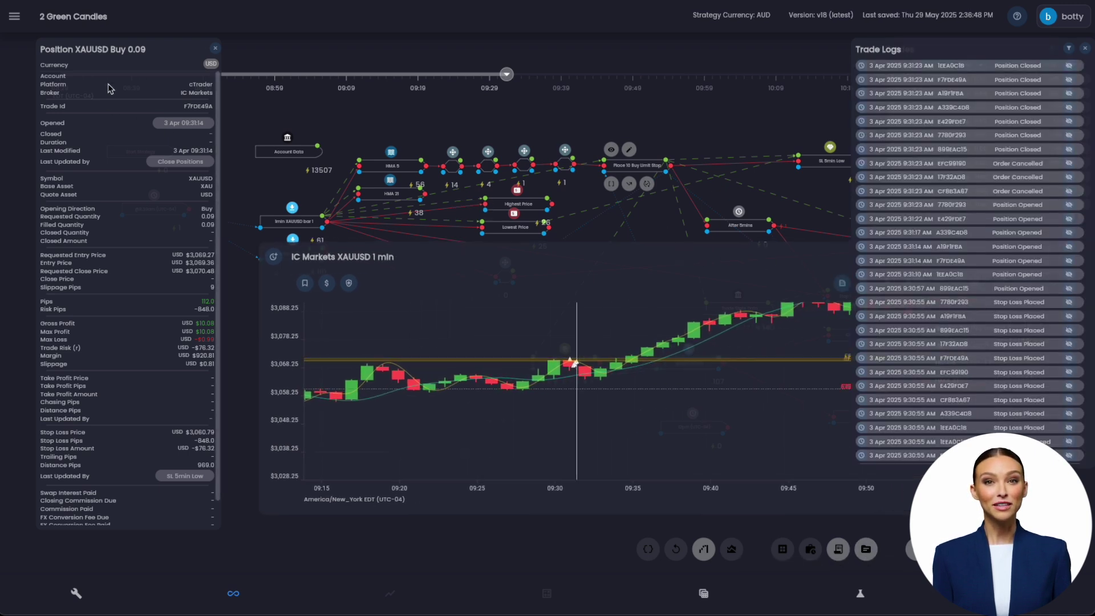
drag(185, 106, 212, 112)
key(ctrl+c)
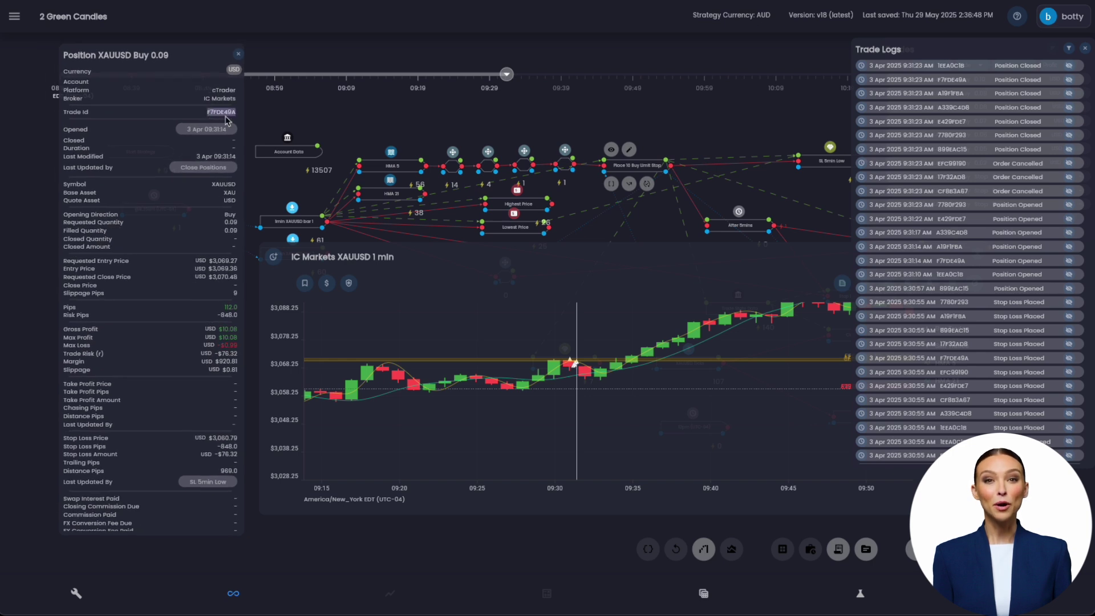
click(1068, 48)
click(956, 71)
key(ctrl+v)
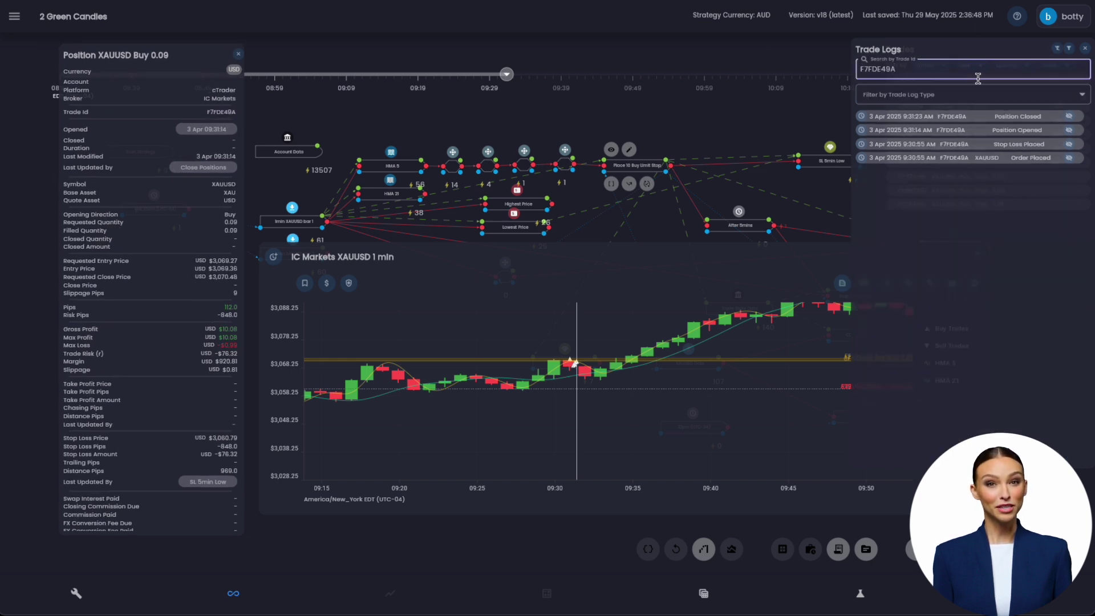
click(1070, 50)
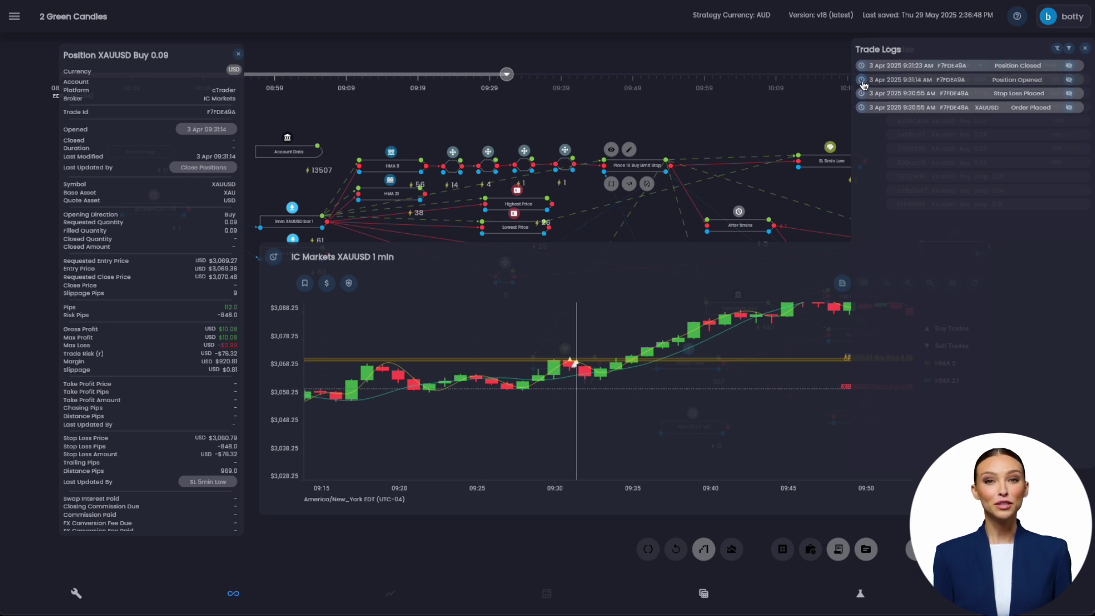
Take the backtest back to the trade's Position Opened log entry and on to its Order Placed entry
click(862, 81)
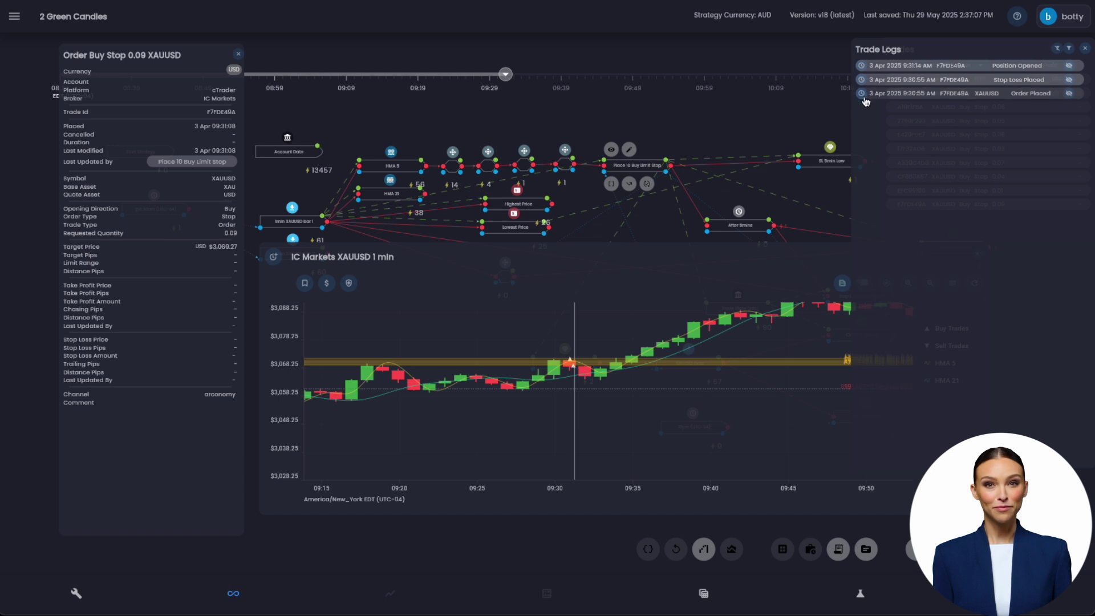
click(864, 94)
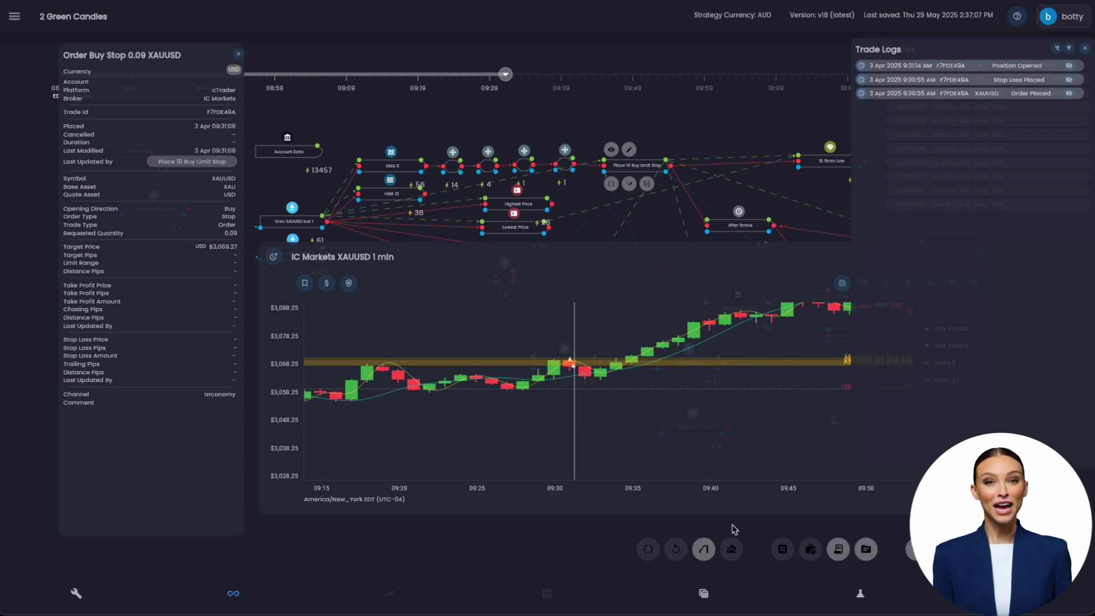
Open the data sources and place them above the price chart, between the order details and the trade logs
click(782, 550)
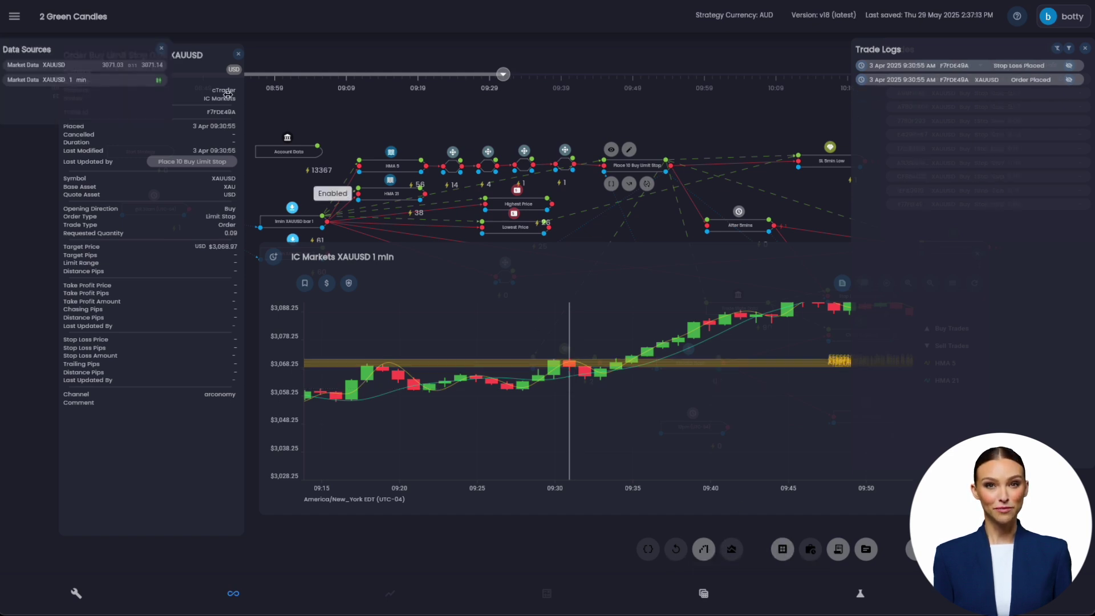
drag(110, 51, 758, 127)
mouse_move(755, 145)
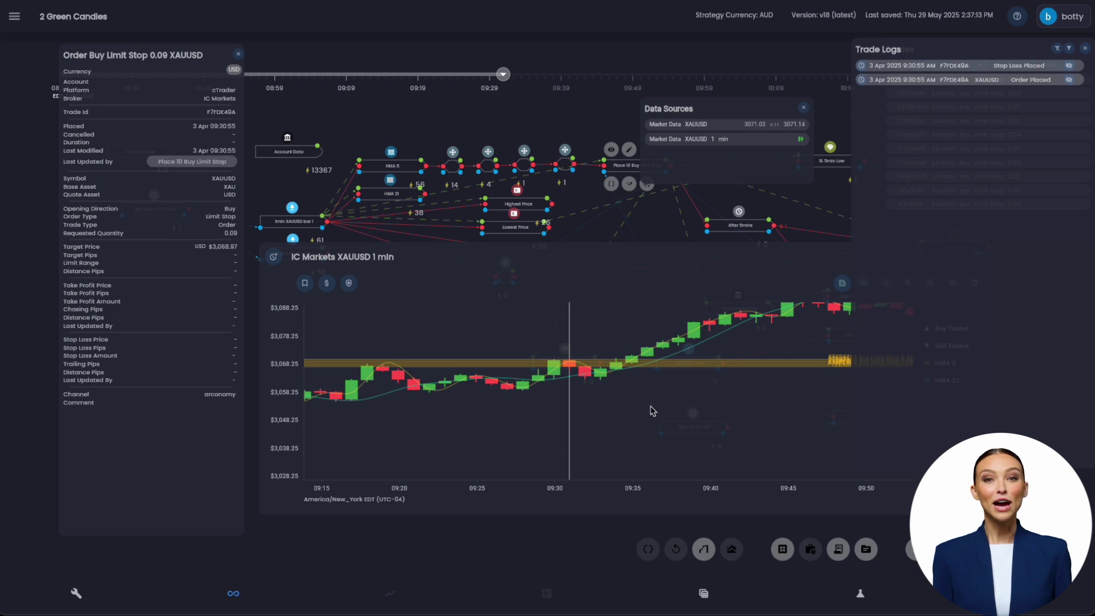
Advance the backtest timeline past the Buy 0.09 position's close to 09:32:17, shifting the price chart slightly down
scroll(652, 409, right, 5)
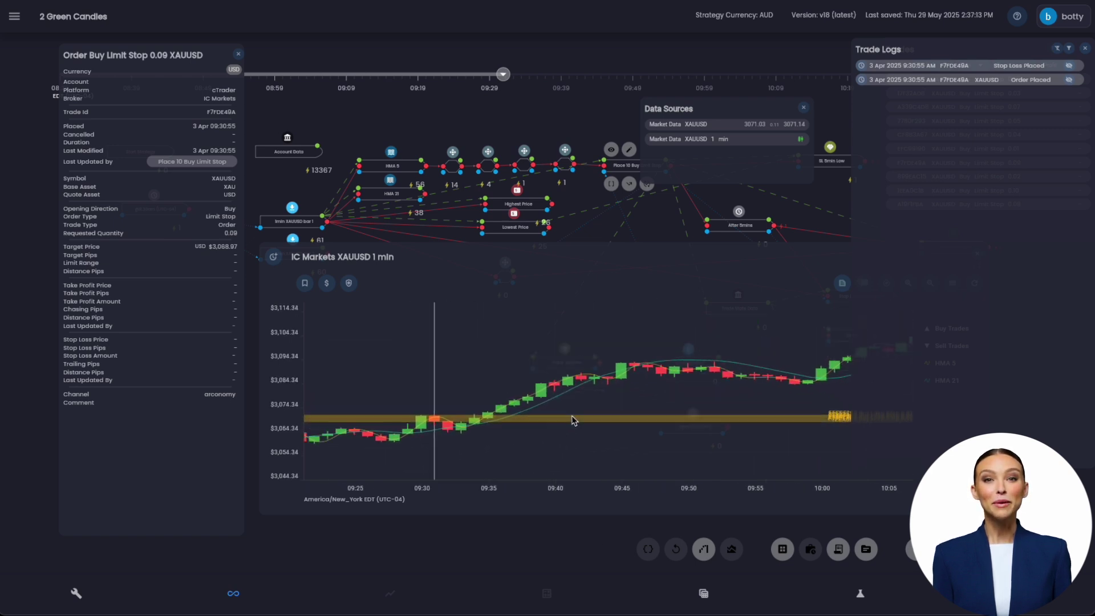
click(507, 75)
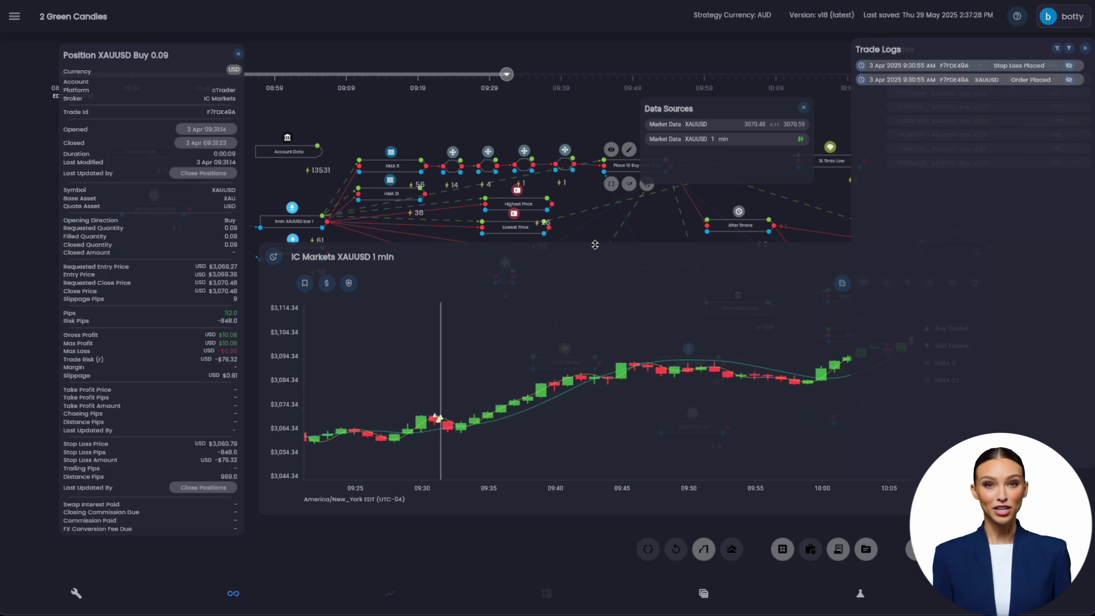
drag(604, 271, 597, 281)
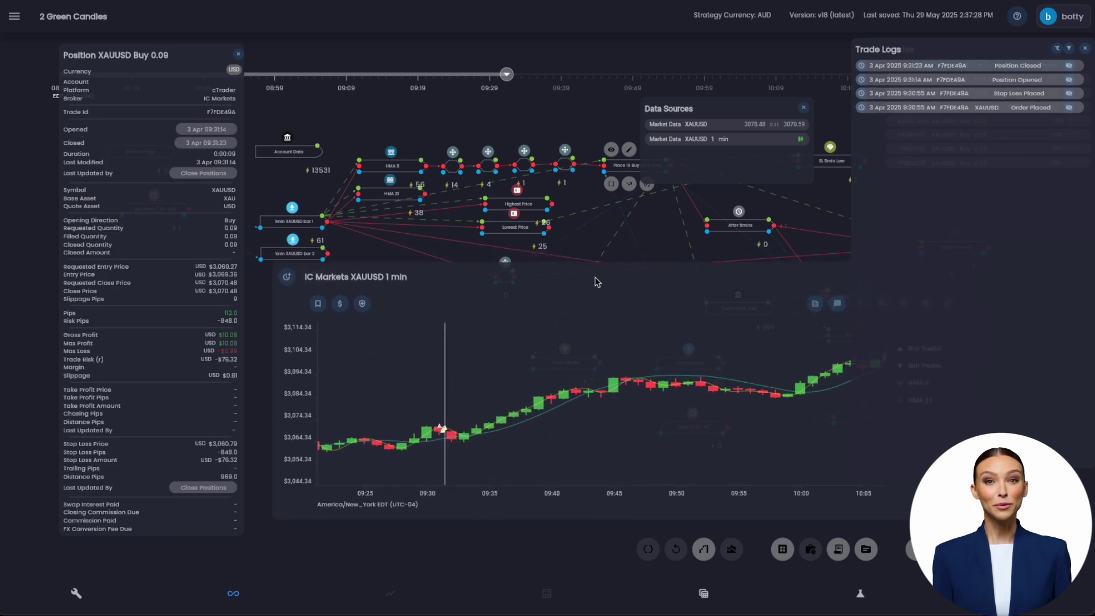
click(513, 75)
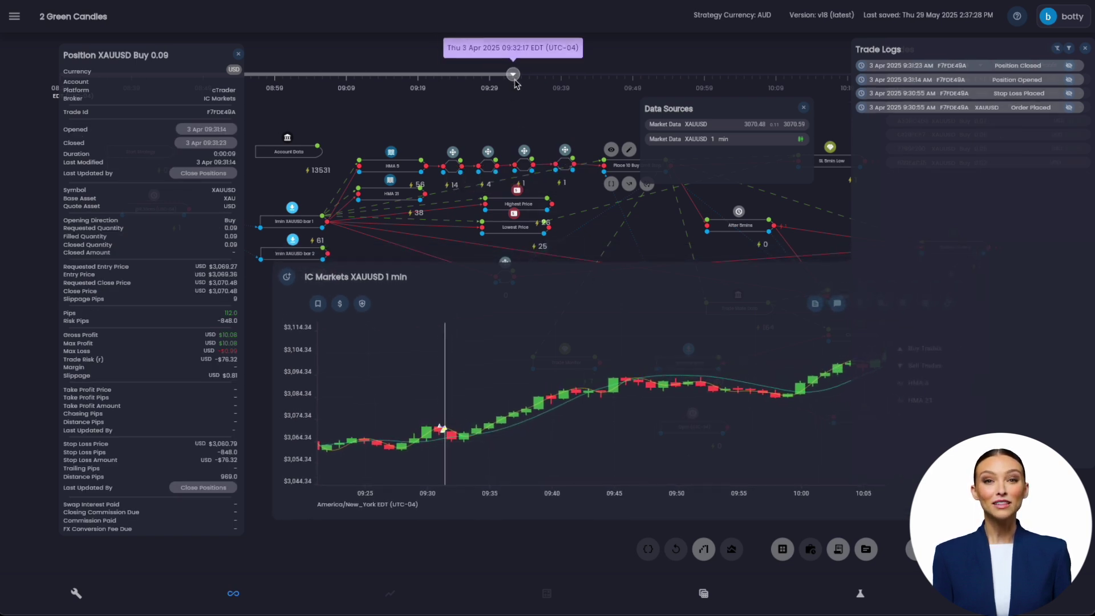